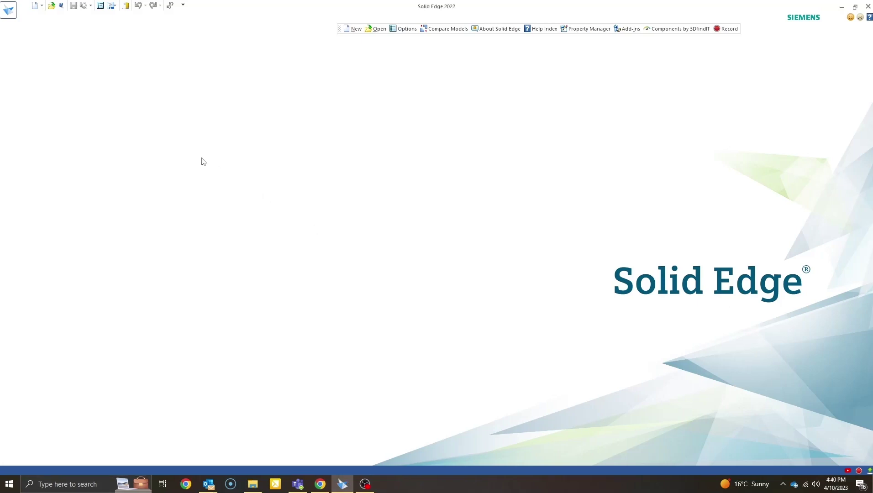
Step: Select Log_Carriage.dwg in the AutoCAD folder as the file to open and check the available document types
click(52, 5)
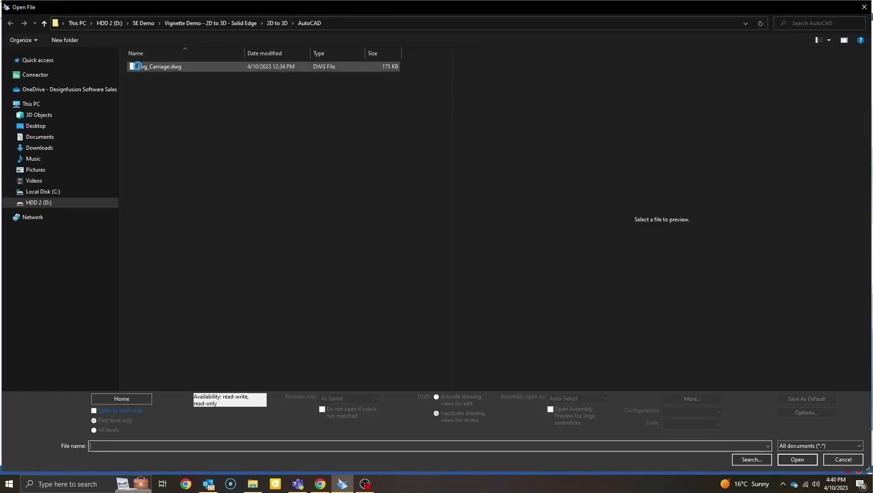
click(135, 67)
click(794, 448)
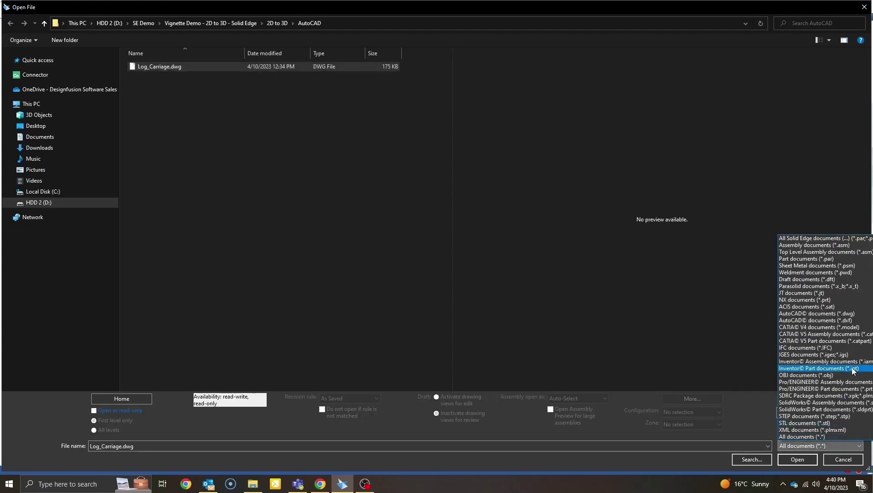
click(735, 345)
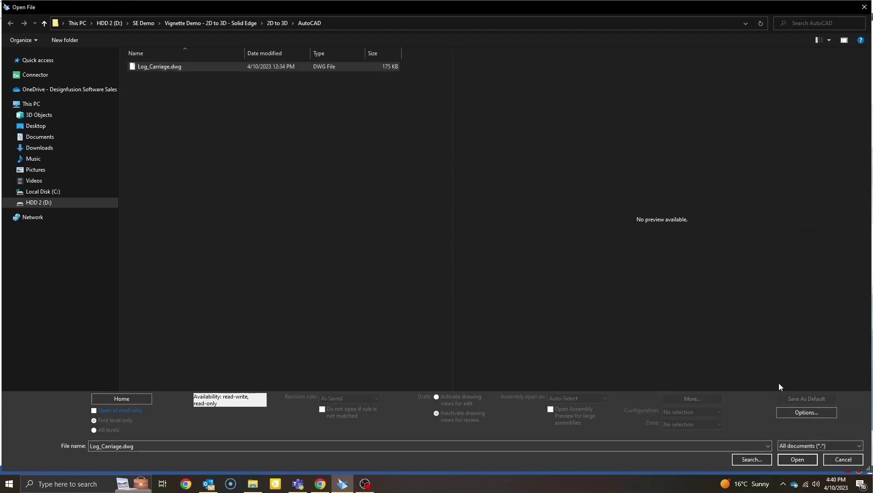
Step: Preview the DWG in the AutoCAD translation options, fitted on a white background, and check it with the Dimension layer hidden and shown
click(807, 413)
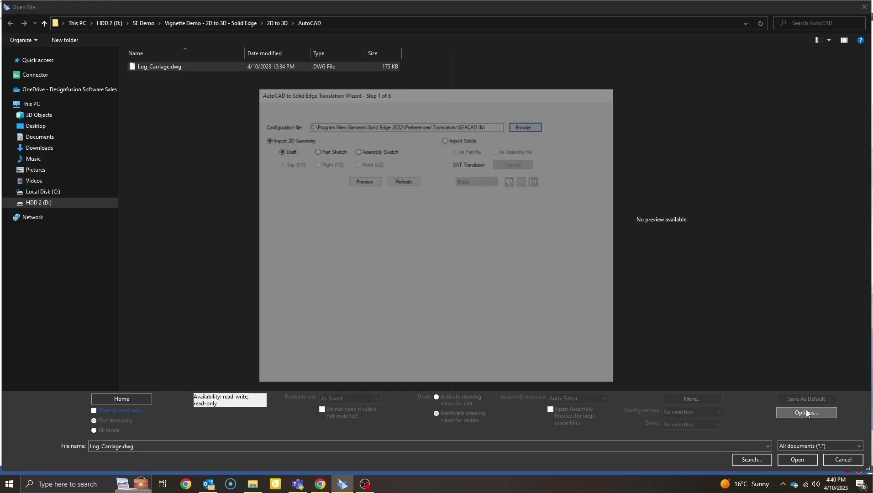
click(364, 180)
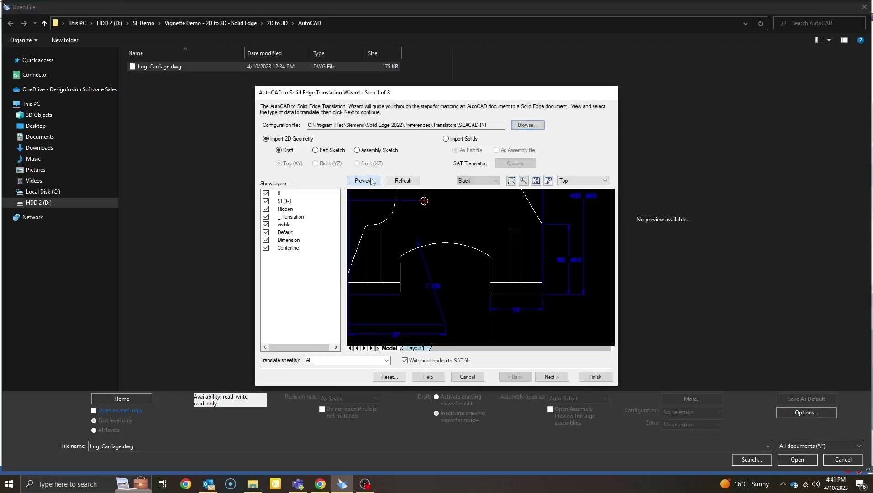
click(475, 181)
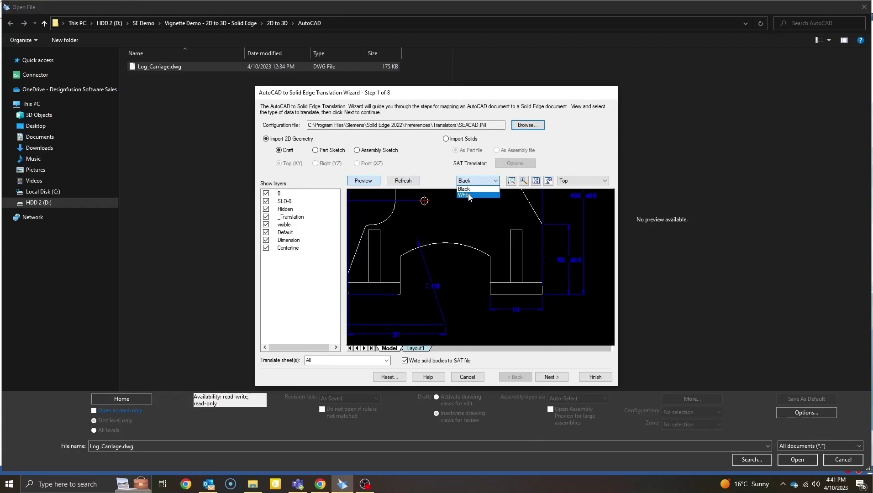
click(469, 195)
click(536, 181)
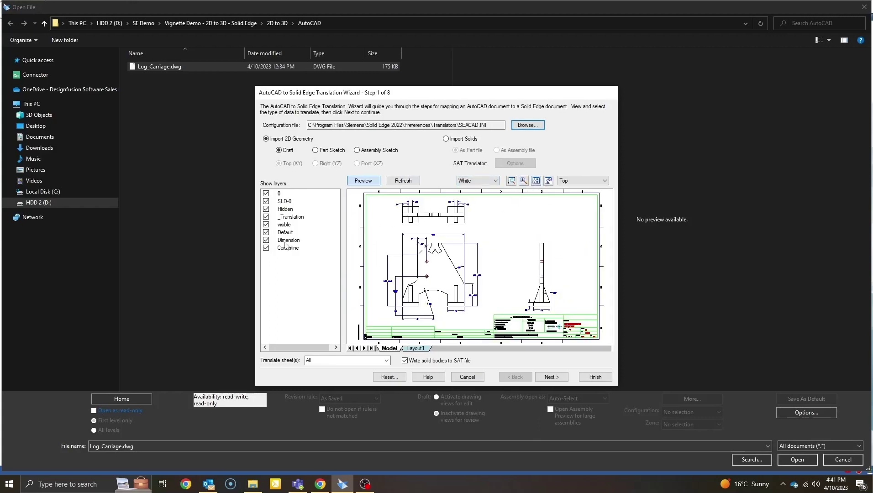
click(397, 181)
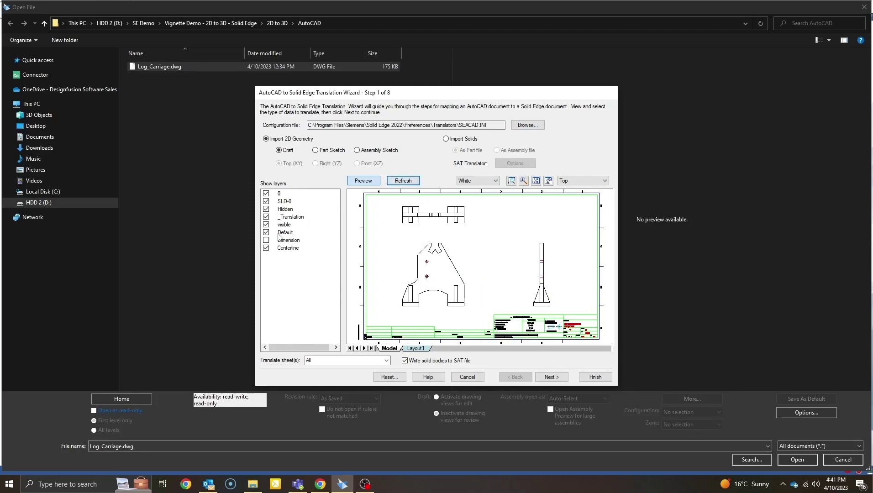
click(399, 182)
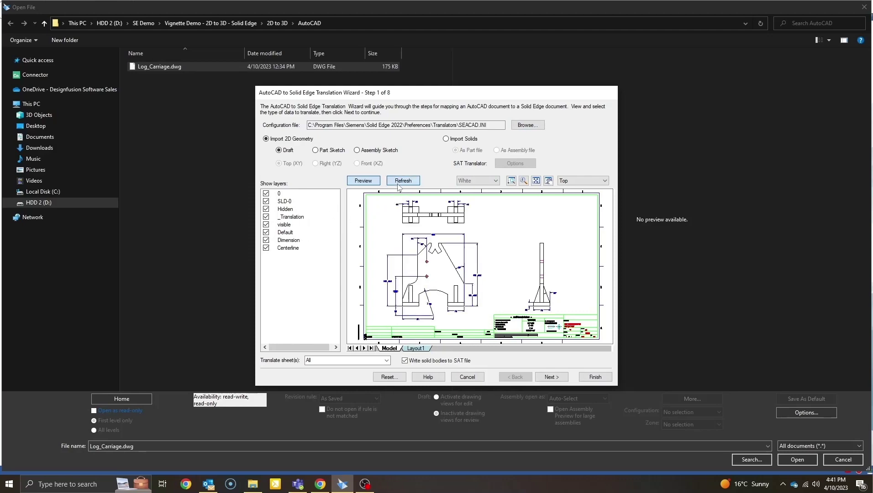
Step: Review the translation wizard's units, template, sheet and color mapping pages, and leave it without saving changes
click(553, 378)
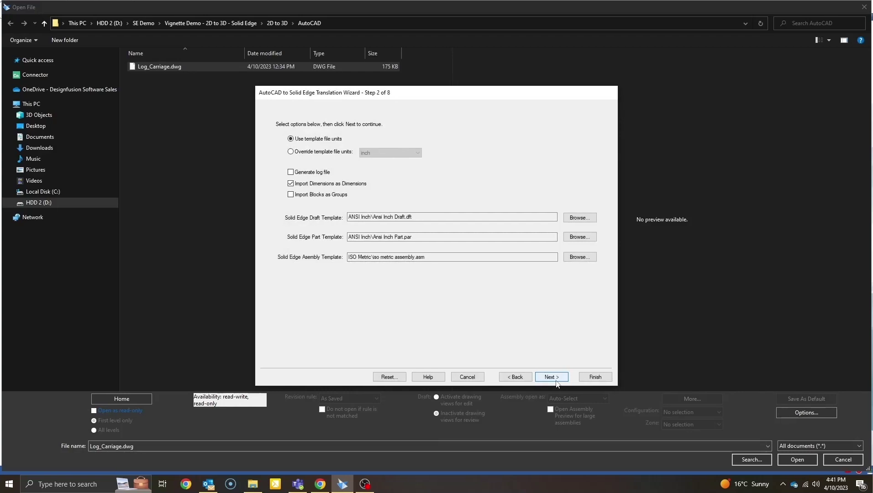
click(553, 377)
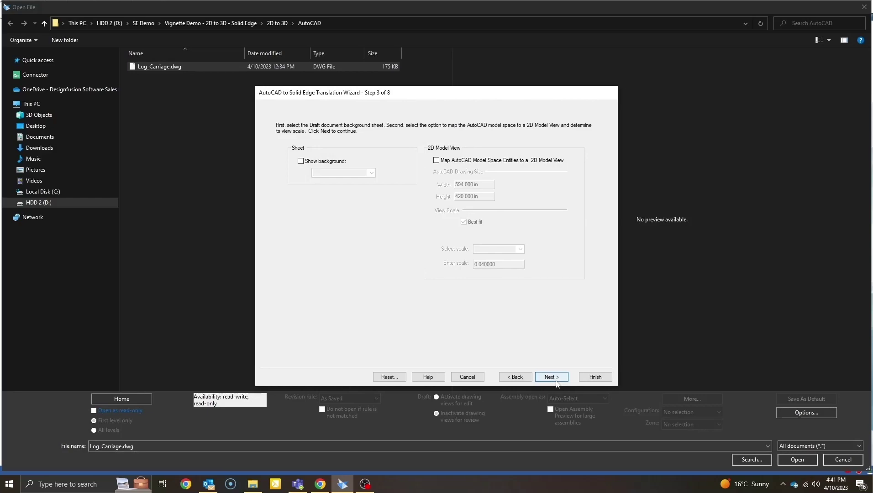
click(552, 377)
click(551, 377)
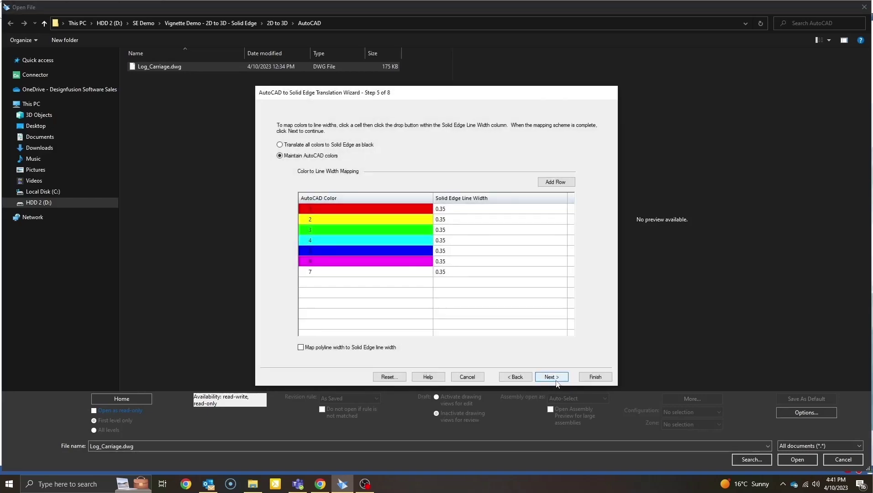
click(467, 377)
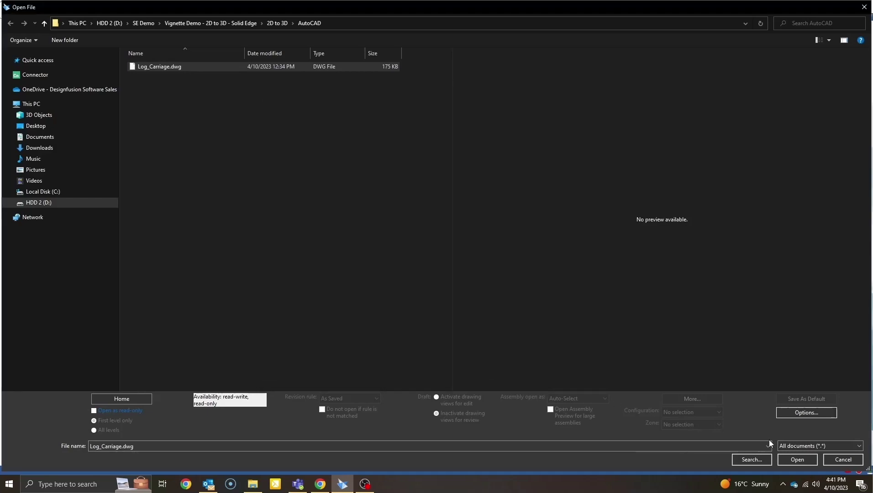
Step: Open Log_Carriage.dwg using the iso metric draft.dft template
click(799, 460)
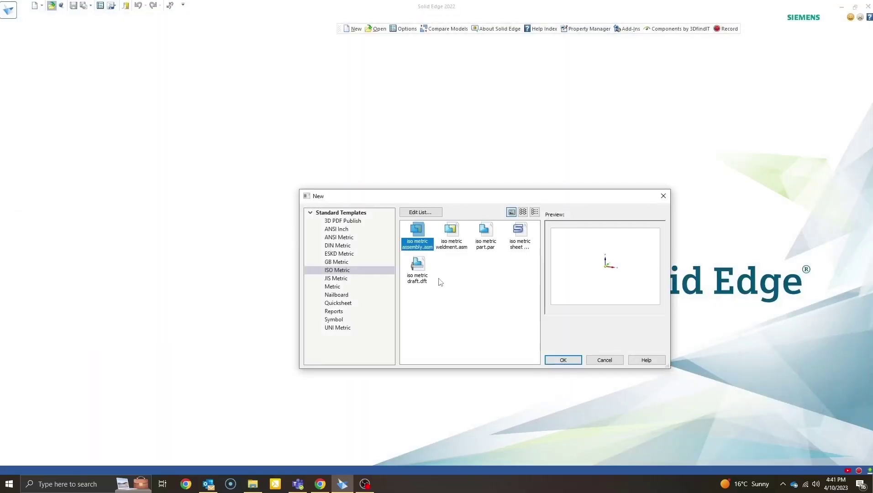
click(427, 273)
click(563, 360)
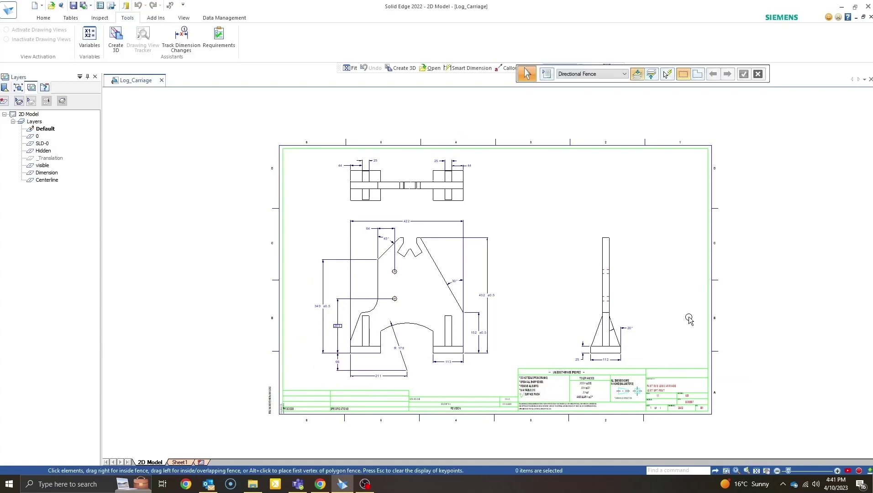
Step: Hide the 0, SLD-0 and Centerline layers of the 2D model
click(38, 135)
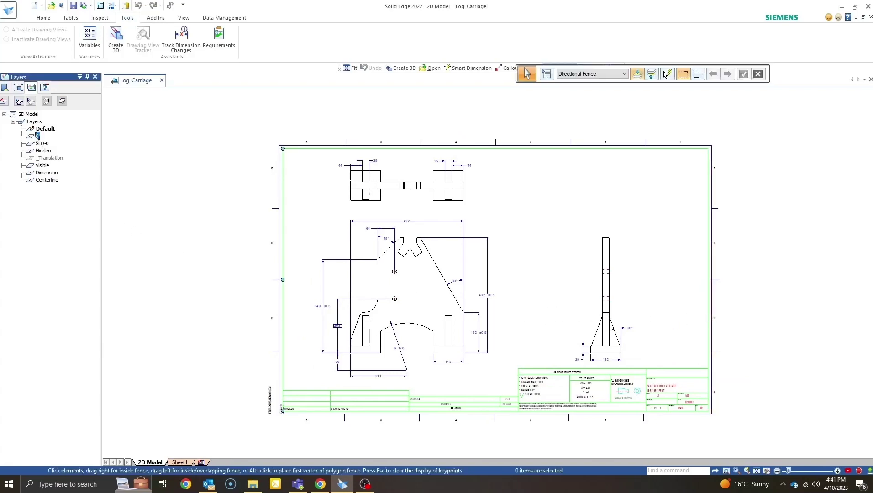
shift+click(41, 144)
ctrl+click(44, 180)
right_click(44, 181)
click(65, 207)
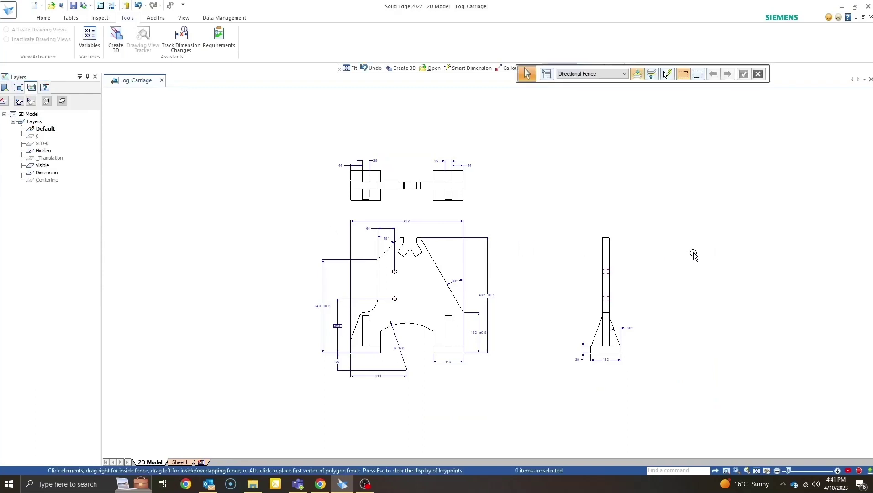
Step: Start Create 3D with a new iso metric part.par file, keeping third-angle projection and linear, radial and angular dimensions included
click(115, 40)
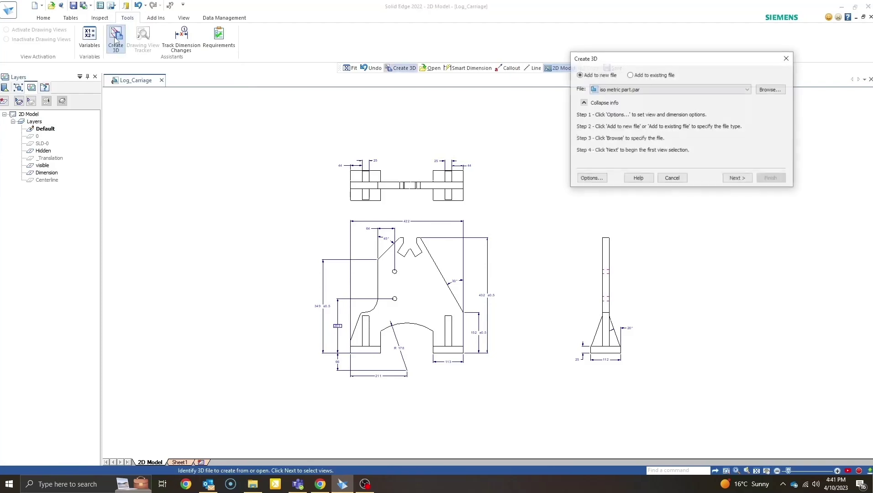
click(764, 90)
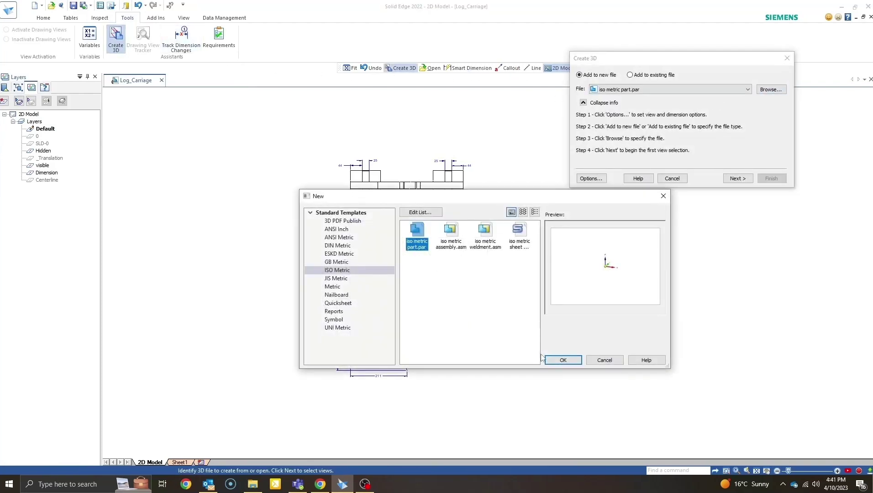
click(546, 360)
click(736, 178)
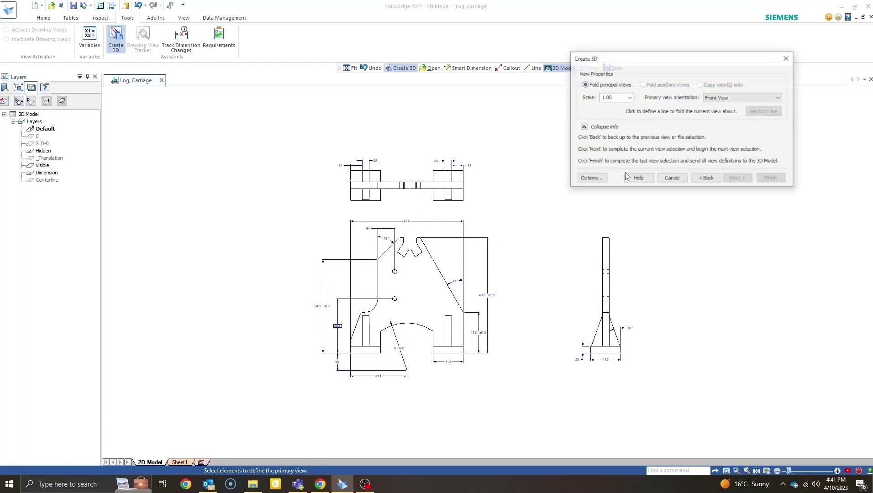
click(595, 182)
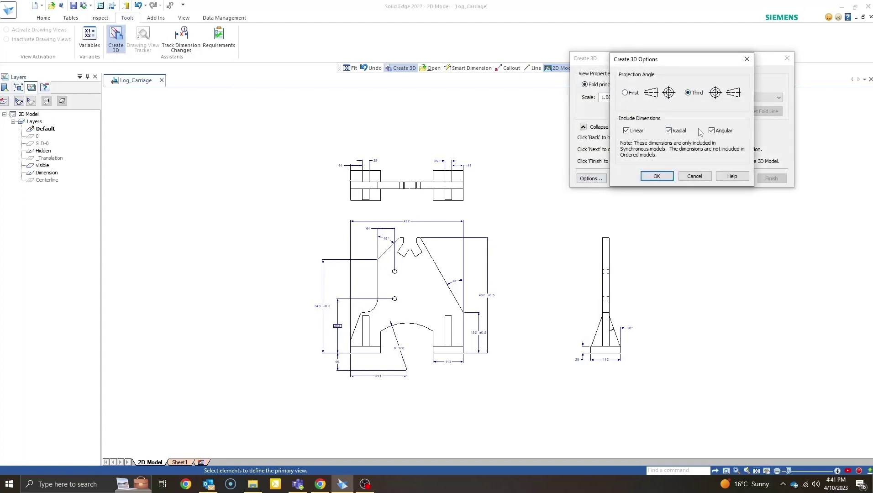
click(656, 177)
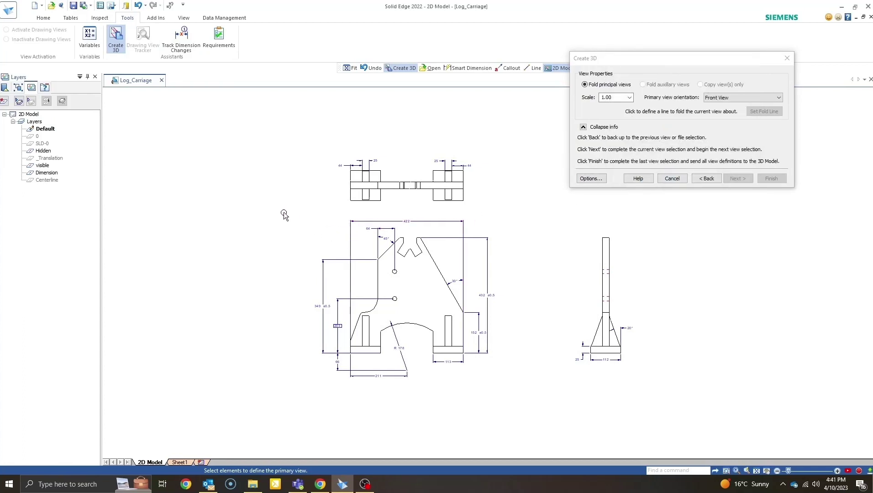
Step: Define the main view with its dimensions as the front view, and fold the side view about the plate's vertical centerline
drag(272, 209, 545, 388)
click(738, 179)
scroll(715, 287, up, 3)
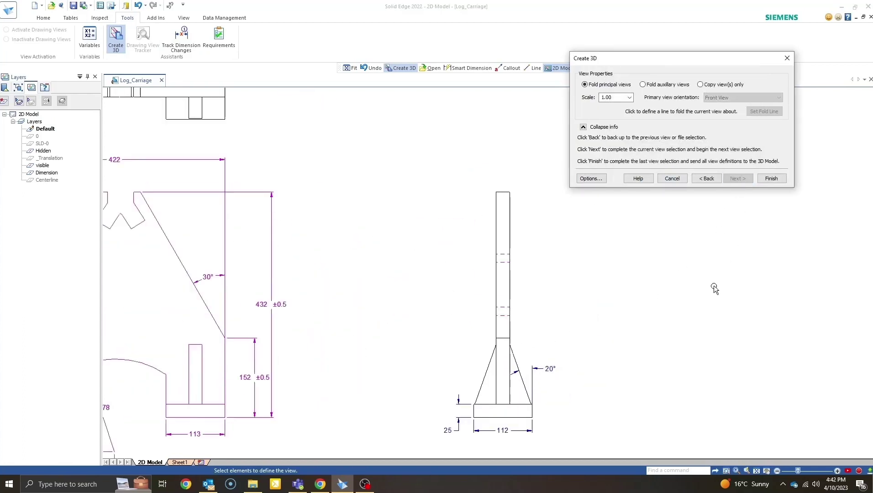
mouse_move(417, 166)
mouse_down()
mouse_move(461, 186)
mouse_move(591, 440)
mouse_up()
click(764, 112)
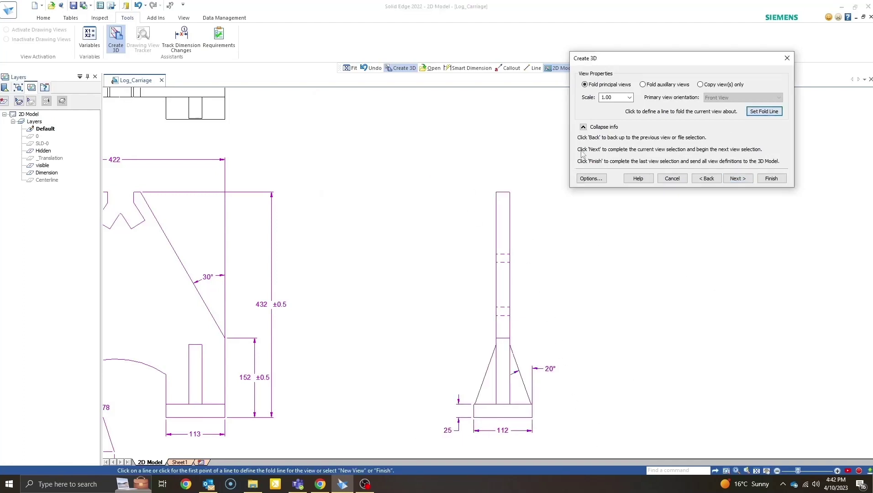
click(502, 191)
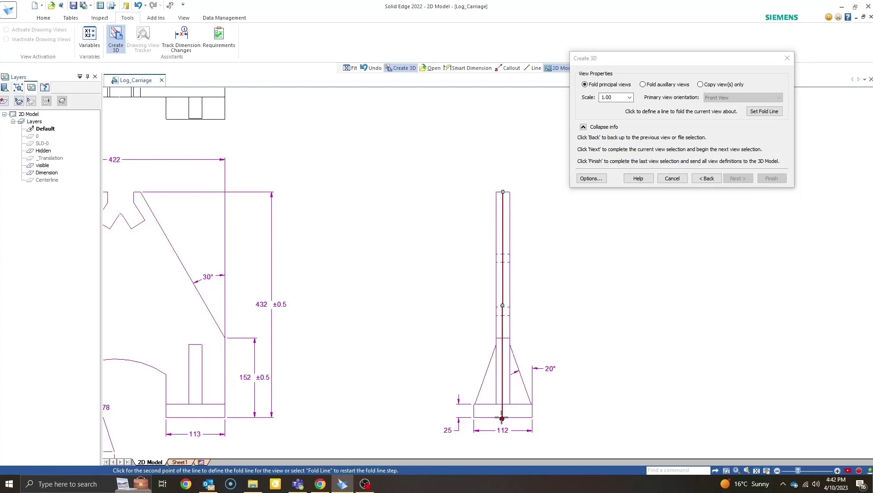
click(502, 418)
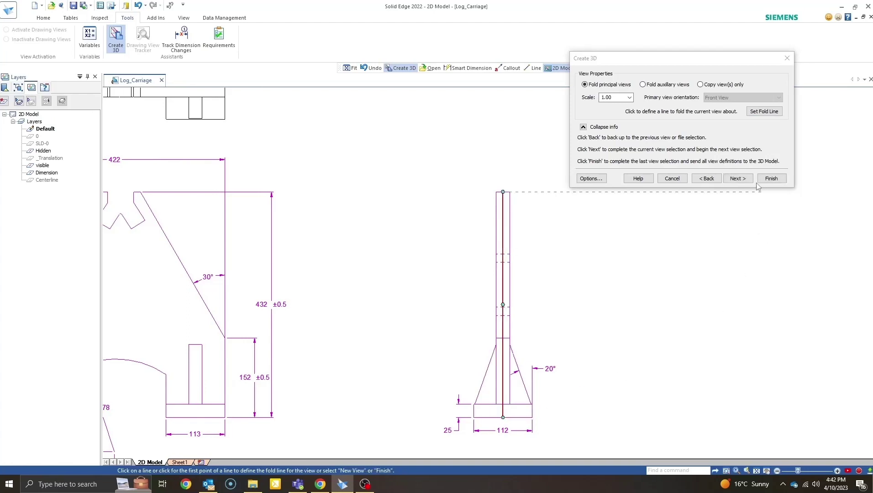
click(737, 178)
Step: Add the top view folded about its horizontal centerline, and send all views to the new 3D part
mouse_move(383, 194)
mouse_down()
mouse_move(433, 232)
mouse_move(510, 258)
mouse_up()
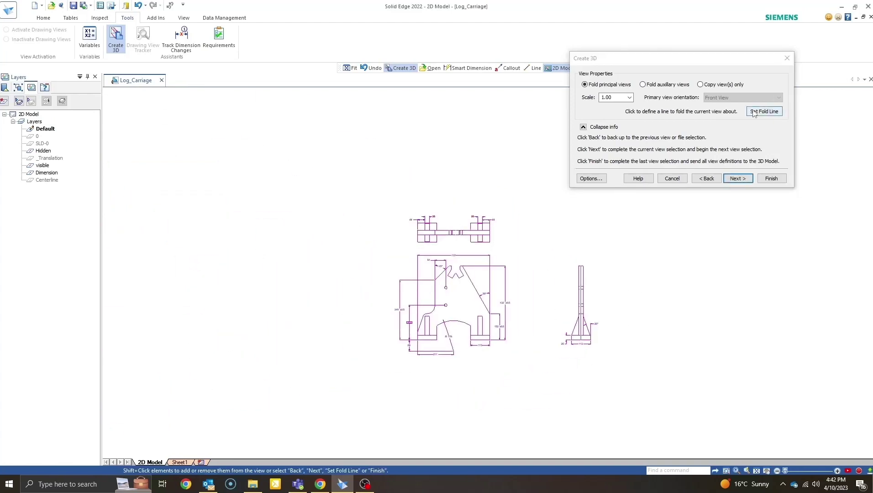
click(754, 112)
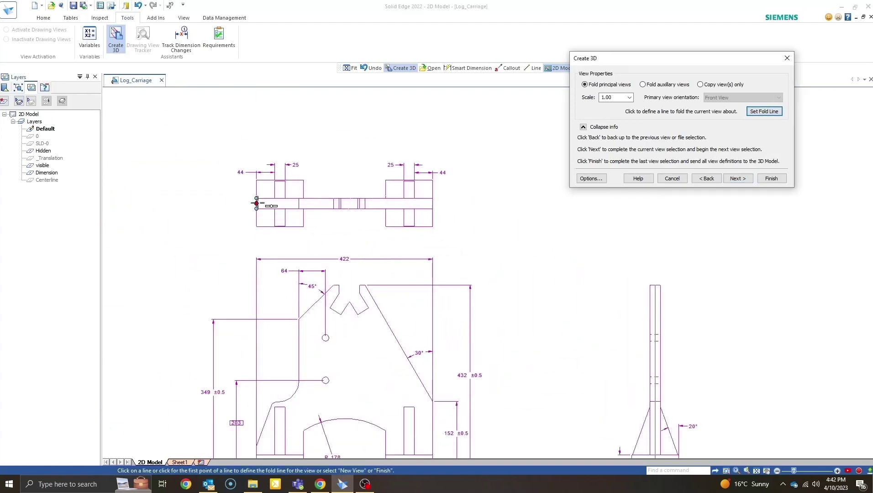
click(256, 204)
click(433, 203)
click(738, 178)
click(771, 179)
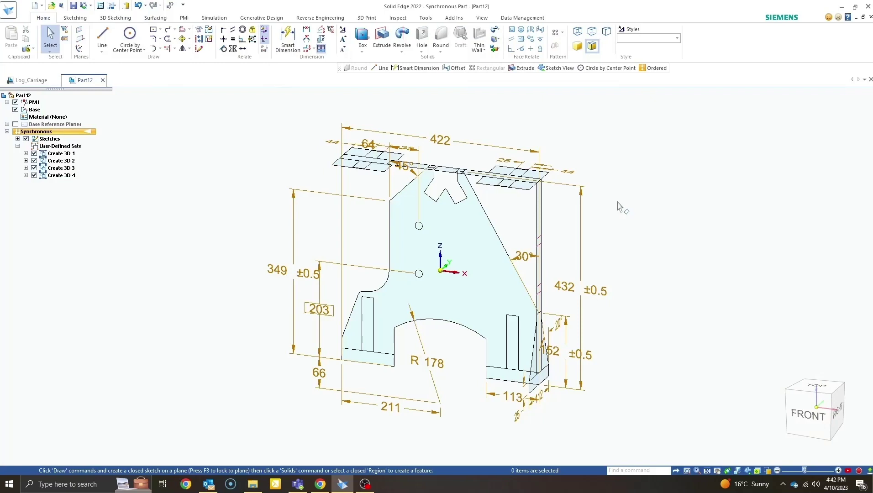
Step: Extrude the main plate region of the front sketch symmetrically to the plate thickness shown in the side view sketch
click(487, 291)
click(477, 292)
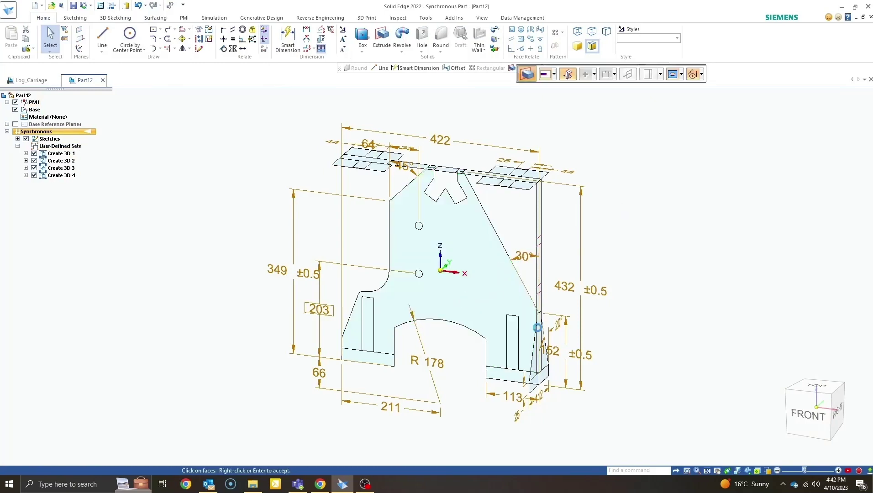
scroll(539, 326, up, 3)
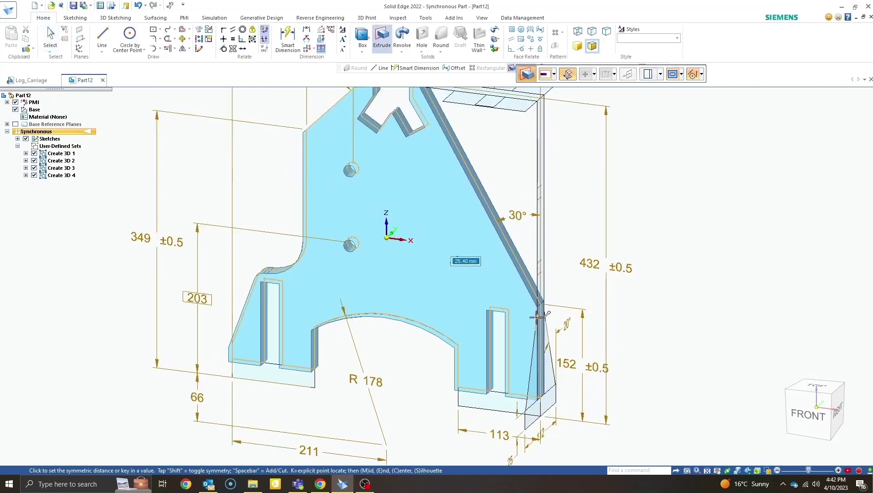
click(625, 295)
scroll(690, 269, down, 2)
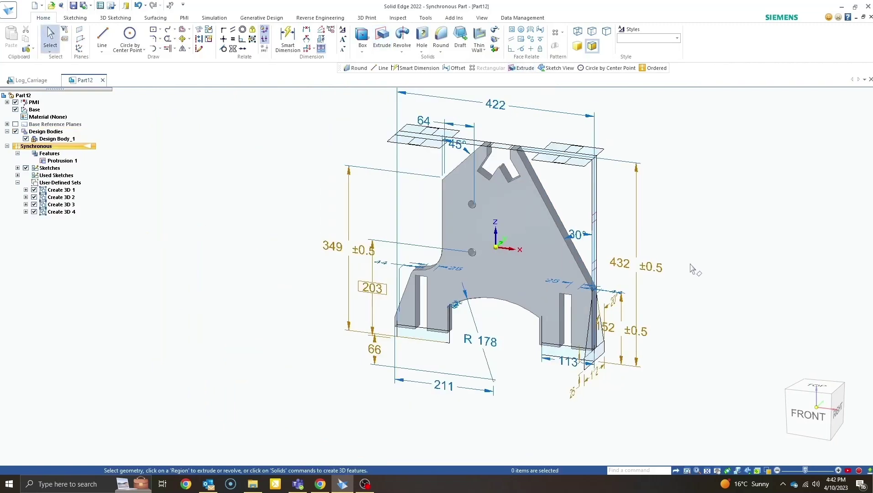
Step: Extrude both foot regions of the front sketch symmetrically to the foot width shown in the side view sketch
click(437, 339)
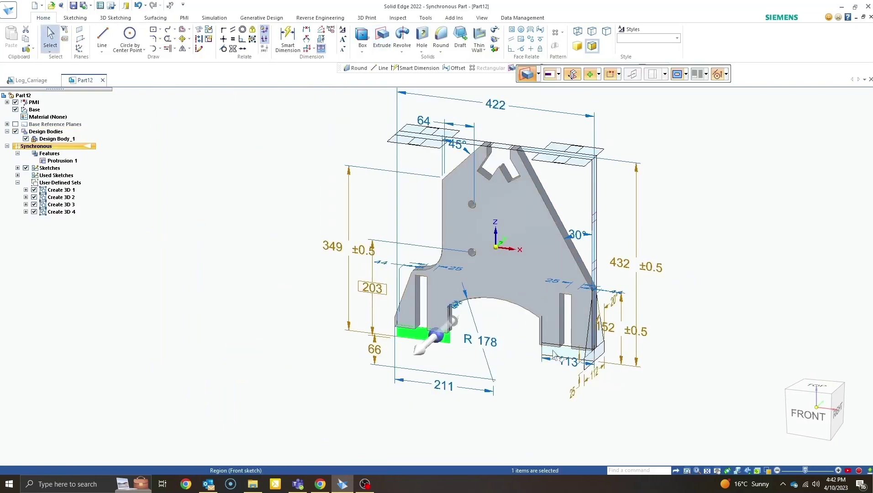
click(552, 350)
click(580, 359)
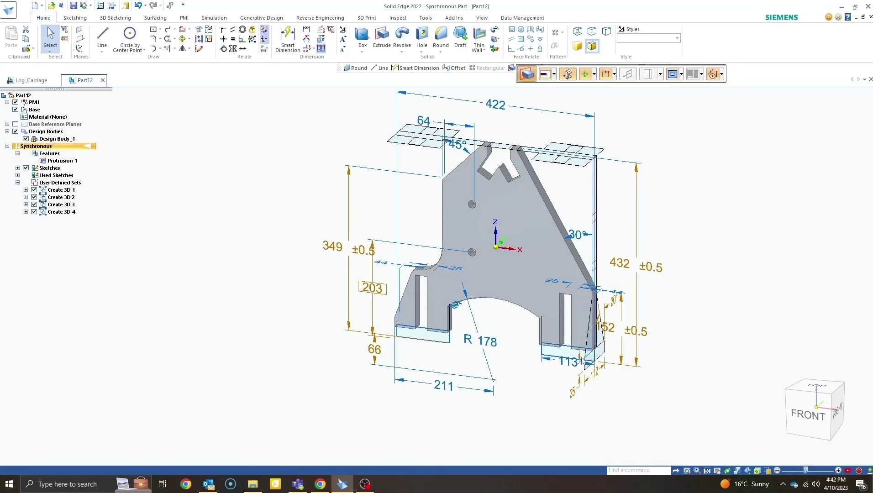
scroll(586, 362, up, 3)
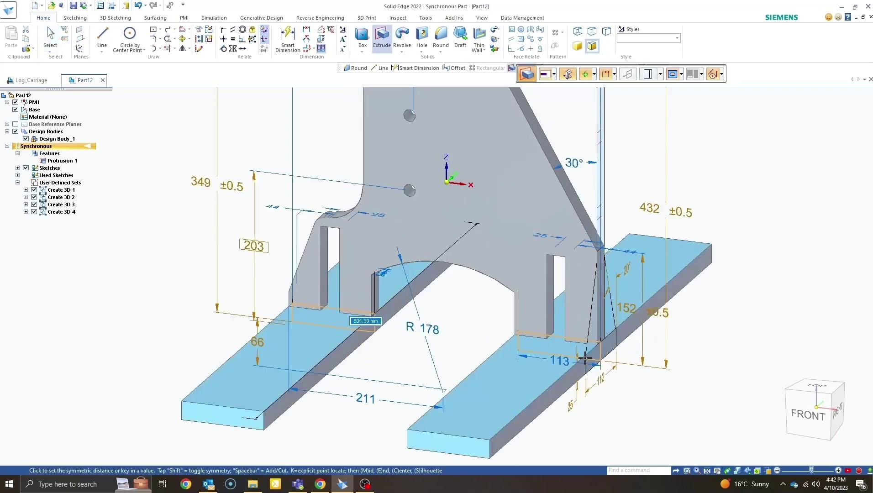
click(588, 360)
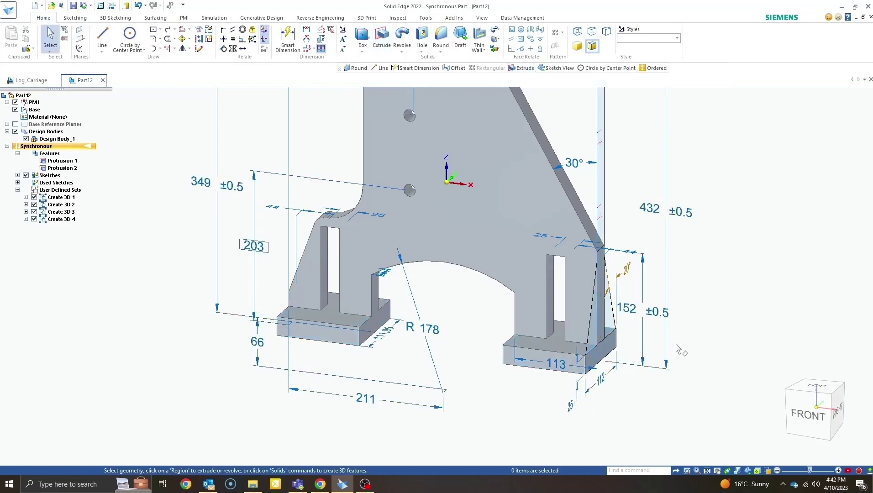
Step: Restore the used front sketch, Sketch 4, and hide the PMI dimensions
scroll(677, 348, down, 3)
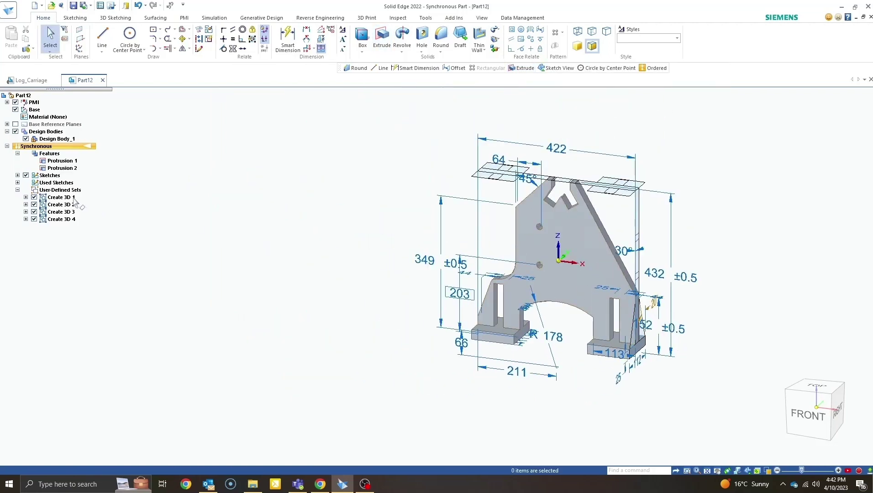
click(17, 182)
click(54, 190)
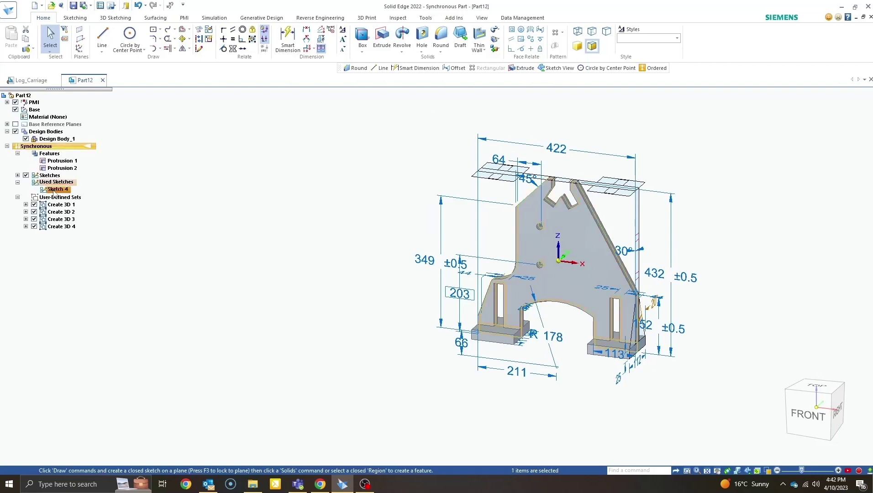
right_click(55, 190)
click(74, 200)
scroll(826, 304, up, 2)
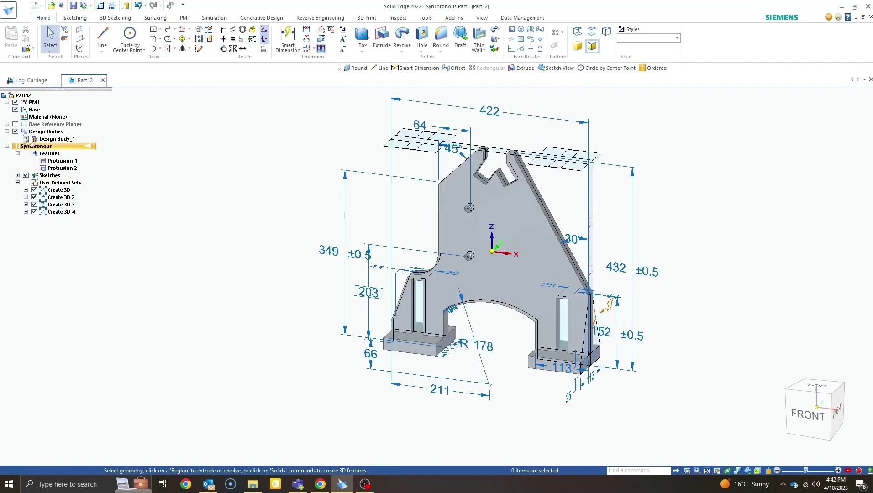
click(15, 102)
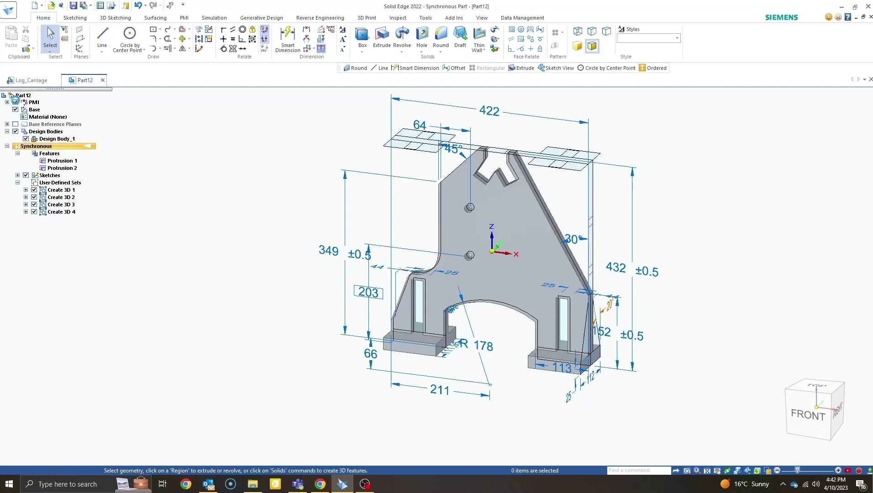
Step: Extrude the two tall slot regions of the front sketch symmetrically to the foot width in the side view sketch, forming the ribs
click(422, 312)
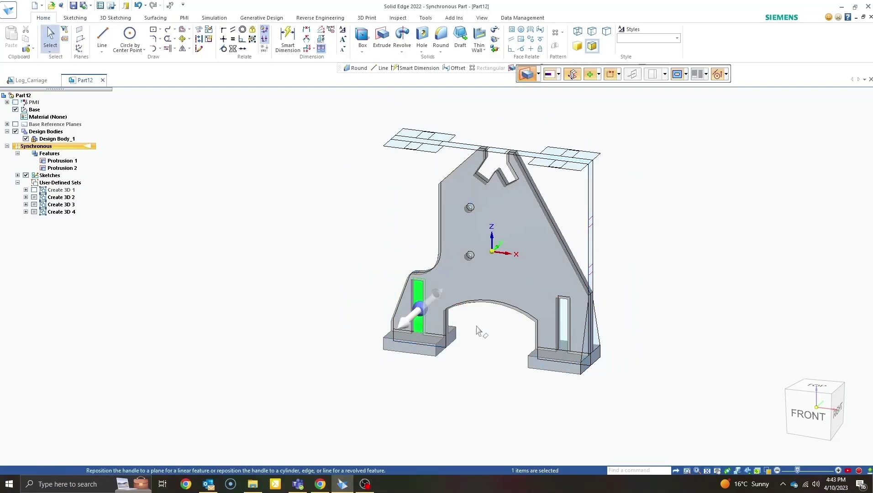
ctrl+click(563, 333)
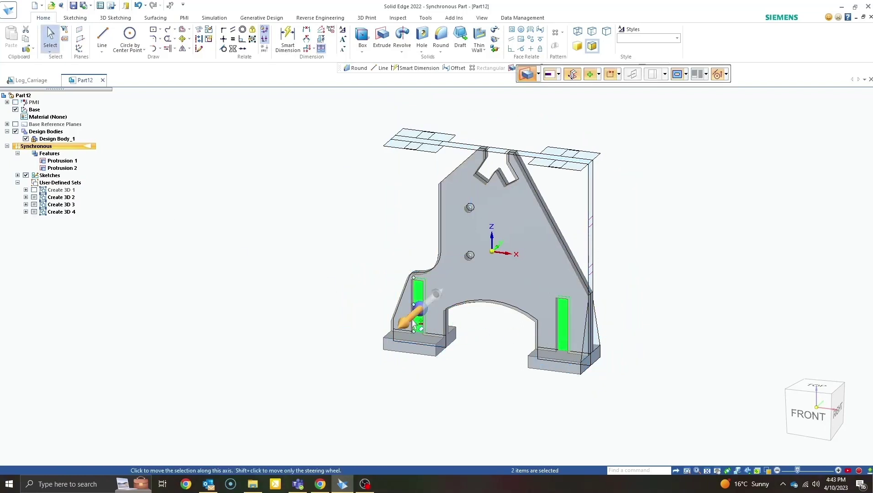
click(475, 327)
key(e)
scroll(592, 324, up, 4)
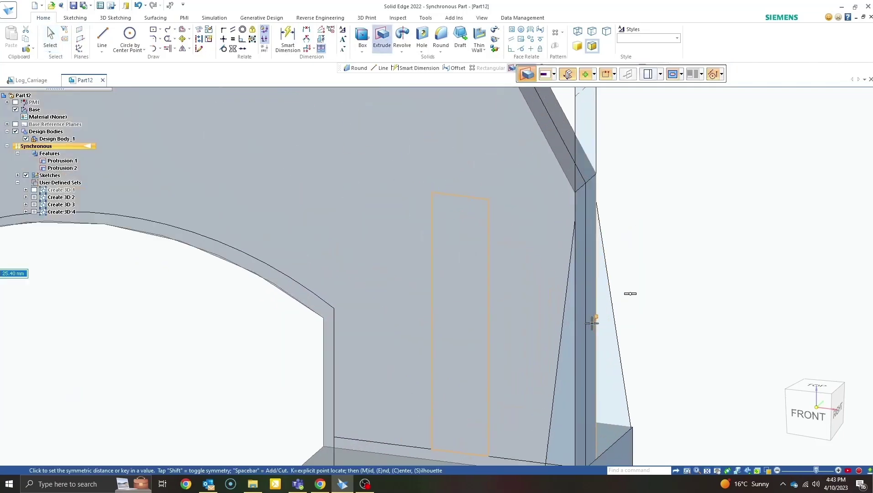
scroll(564, 445, up, 5)
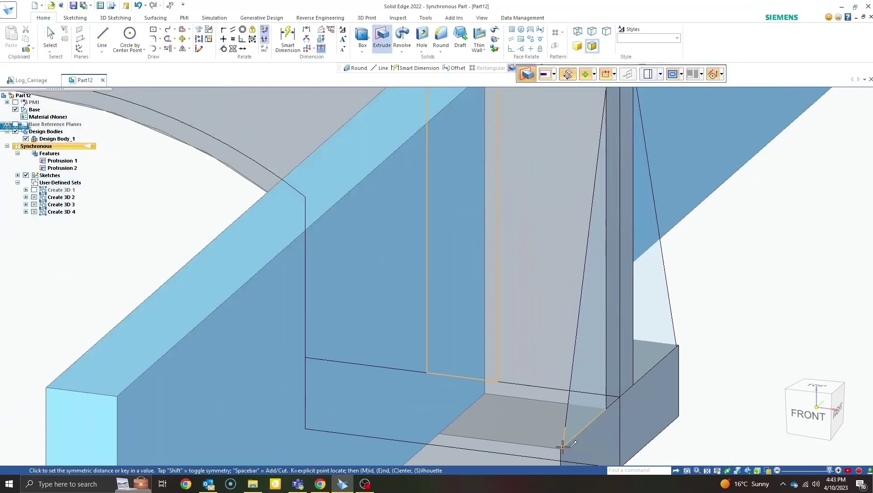
click(673, 381)
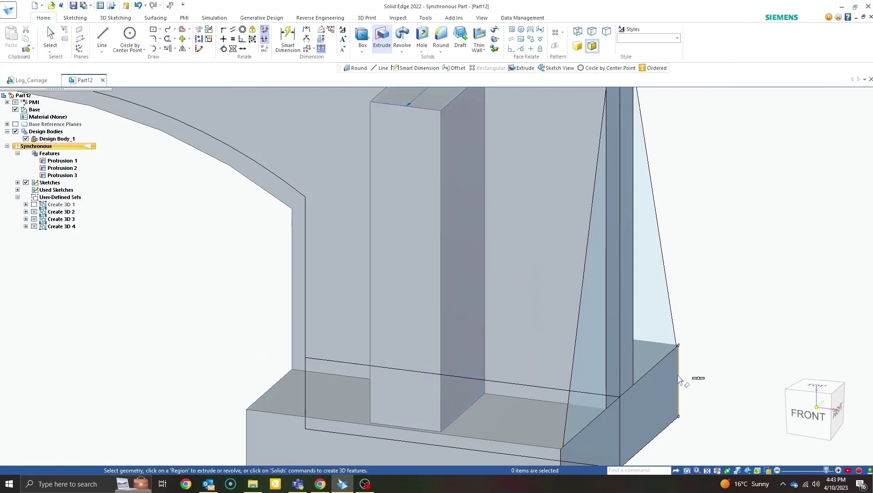
scroll(679, 381, down, 5)
scroll(679, 381, down, 4)
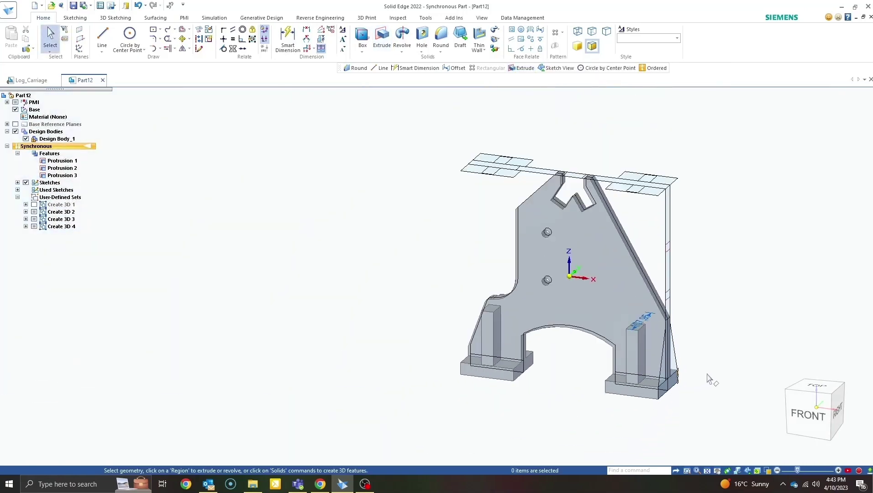
Step: Rotate the front faces of both ribs about their bottom edges to match the slope in the side view sketch, keeping symmetry
click(638, 365)
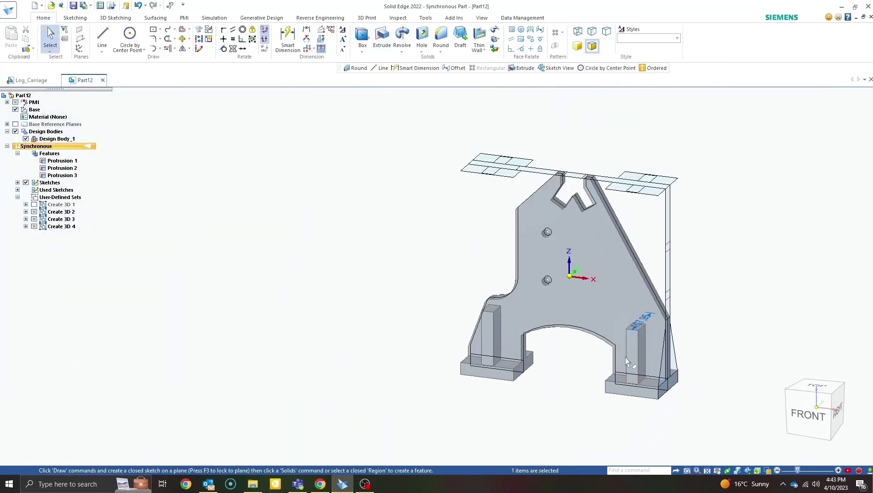
ctrl+click(488, 337)
drag(613, 355, 649, 392)
scroll(640, 388, up, 5)
scroll(648, 393, down, 5)
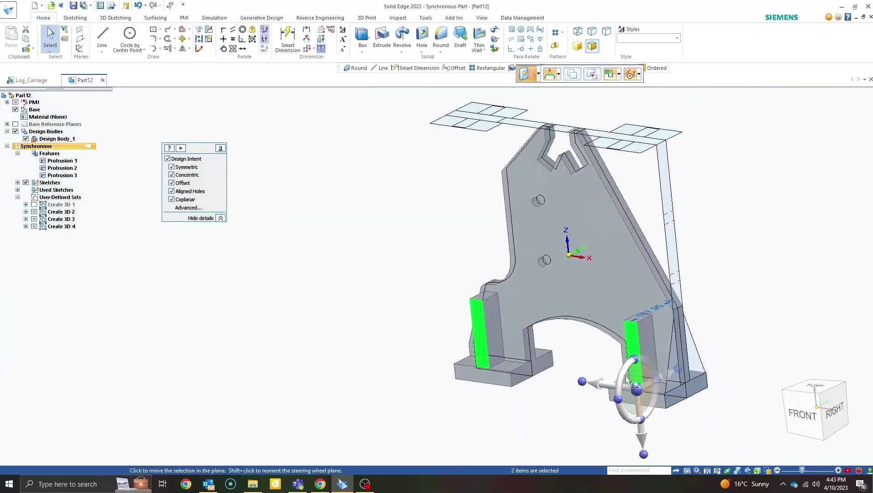
click(628, 383)
scroll(672, 313, up, 2)
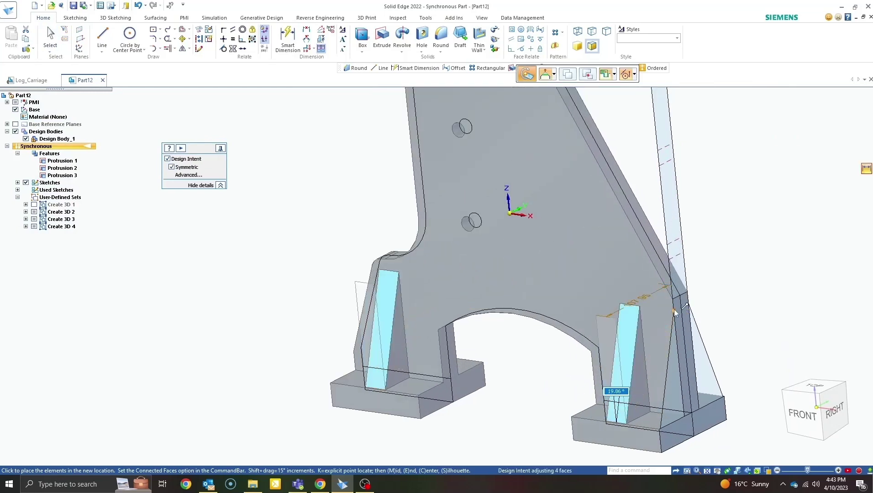
click(676, 312)
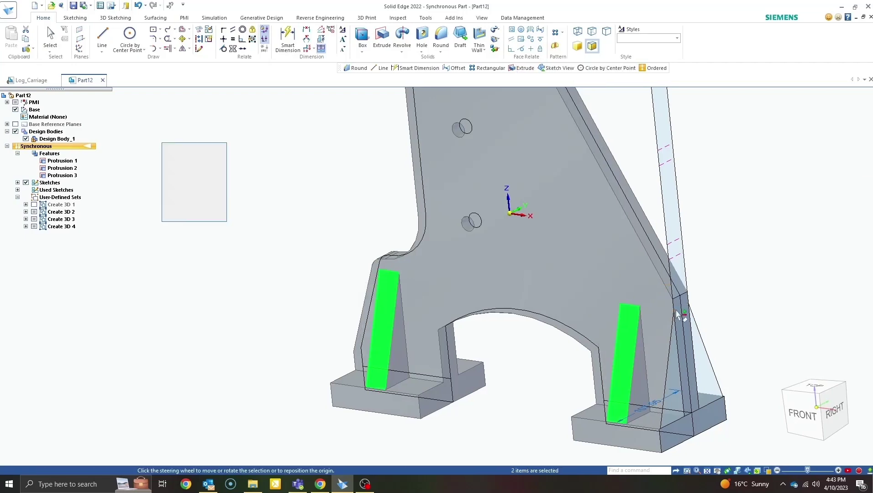
key(Escape)
scroll(719, 305, down, 3)
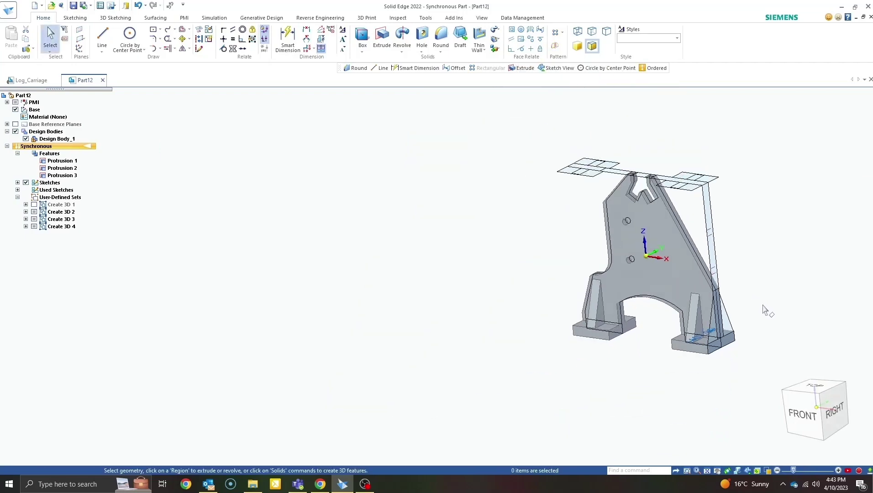
Step: Hide all sketches so only the solid body is displayed
middle_drag(752, 311, 760, 247)
scroll(760, 247, up, 3)
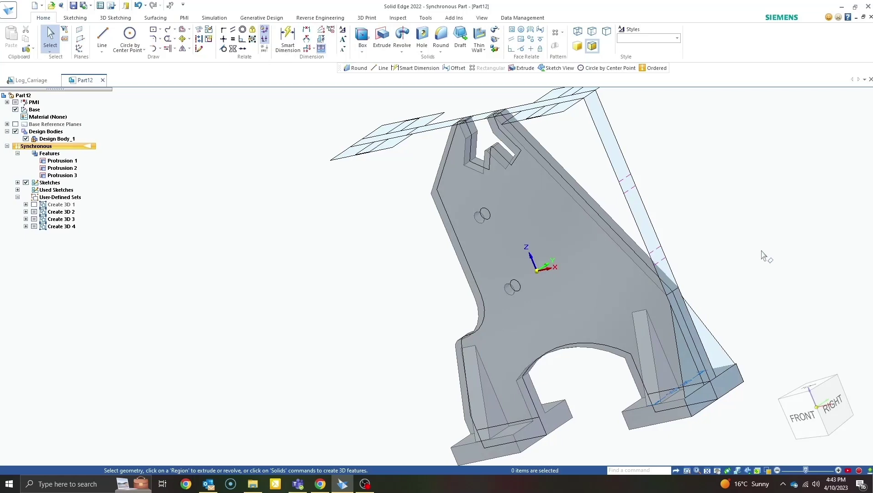
key(ctrl+f)
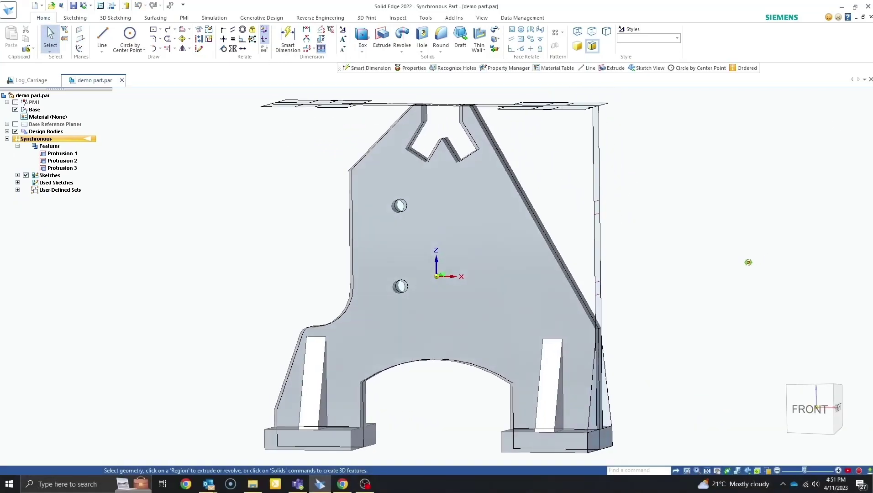
middle_drag(747, 261, 411, 337)
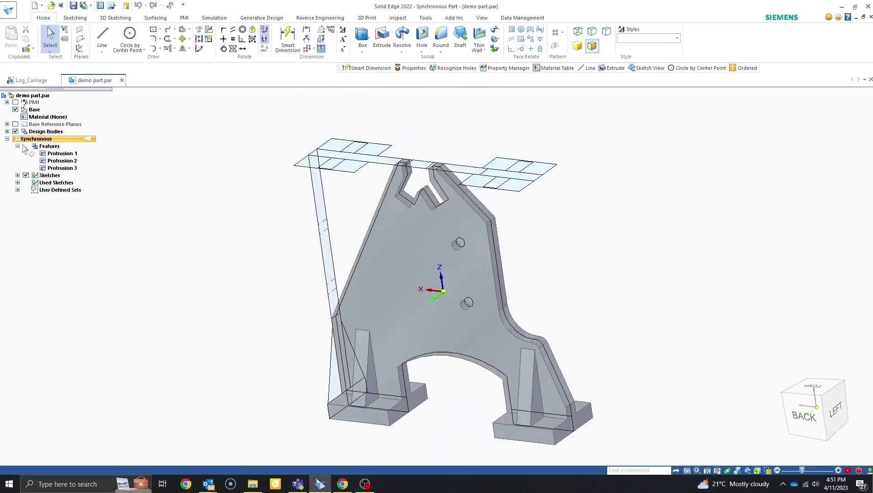
click(26, 175)
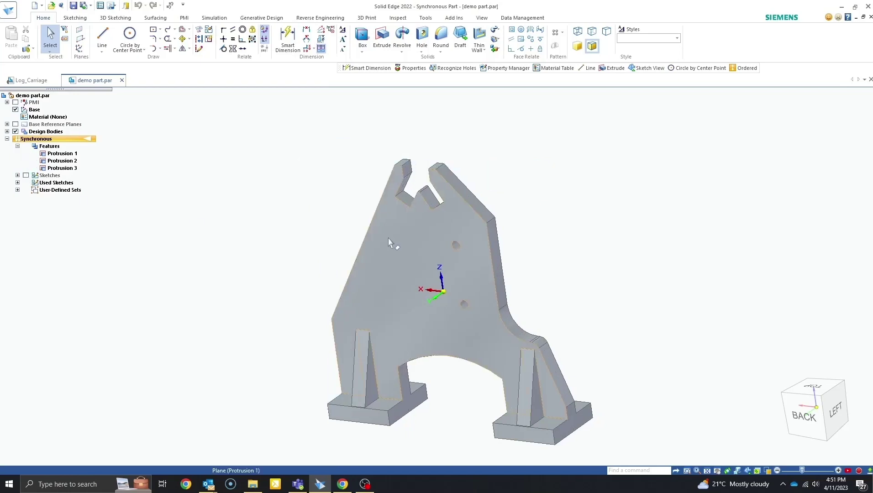
Step: Change the angle of the short sloped face at the plate's upper shoulder through its 45° dimension
click(473, 208)
click(471, 176)
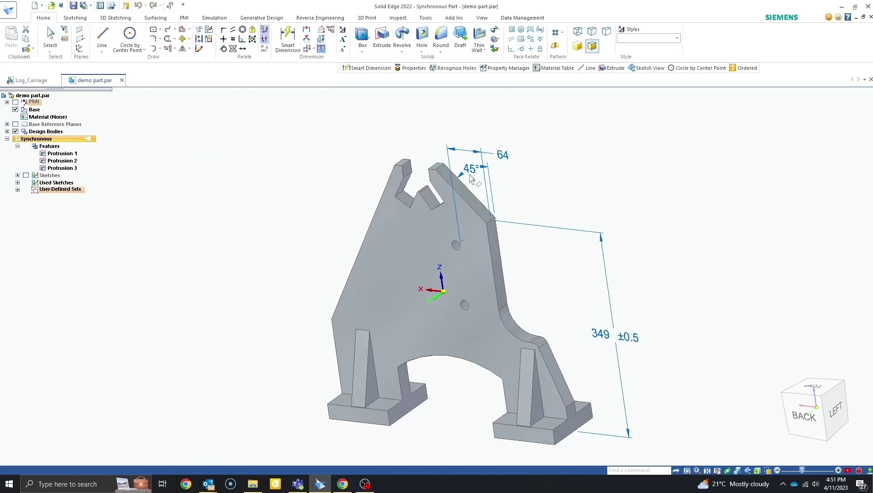
key(Return)
key(Escape)
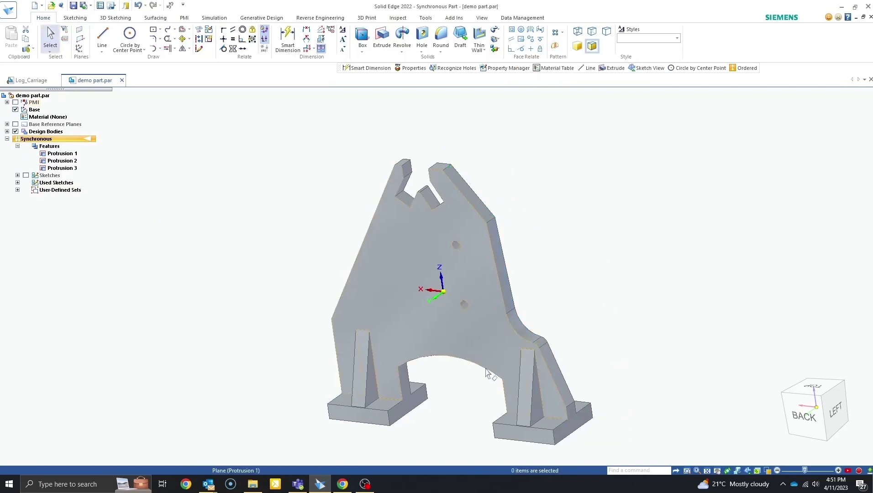
Step: Change the radius of the concave rounded face on the plate's side, just above the foot
scroll(486, 372, up, 3)
click(546, 314)
click(538, 297)
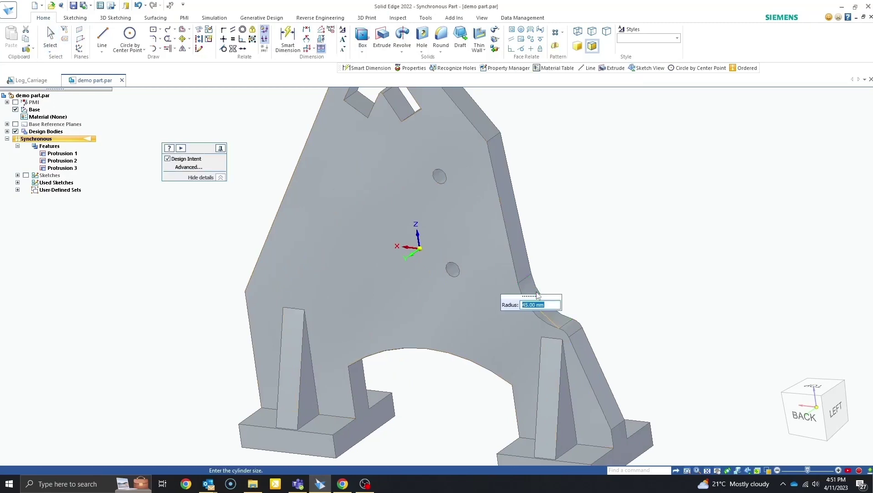
key(Return)
key(Escape)
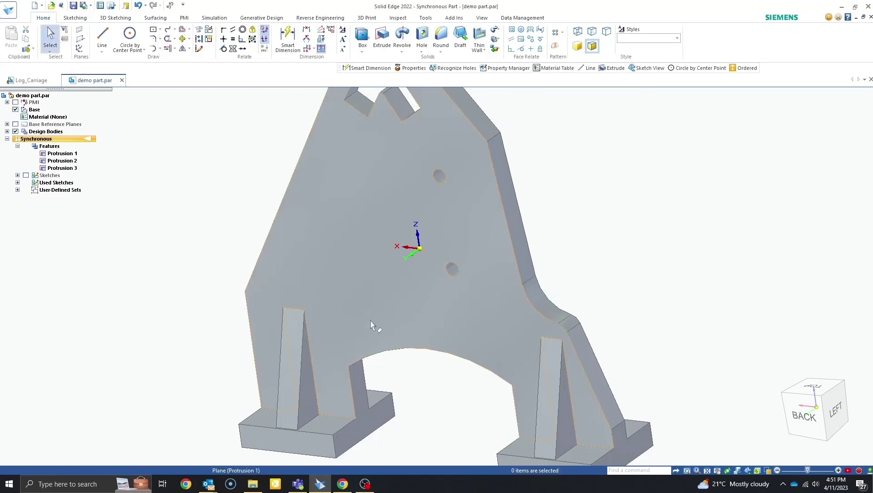
Step: Set the radius of the arch between the two feet to 200 mm
middle_drag(373, 325, 414, 322)
click(414, 348)
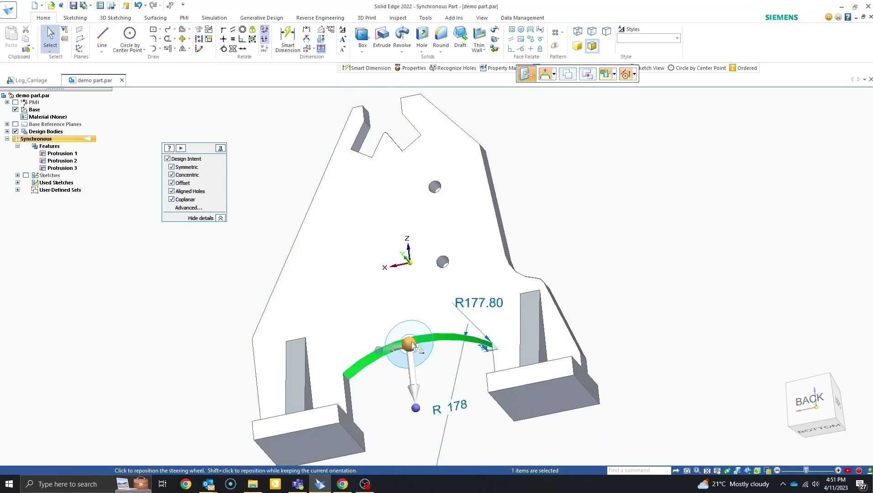
click(467, 304)
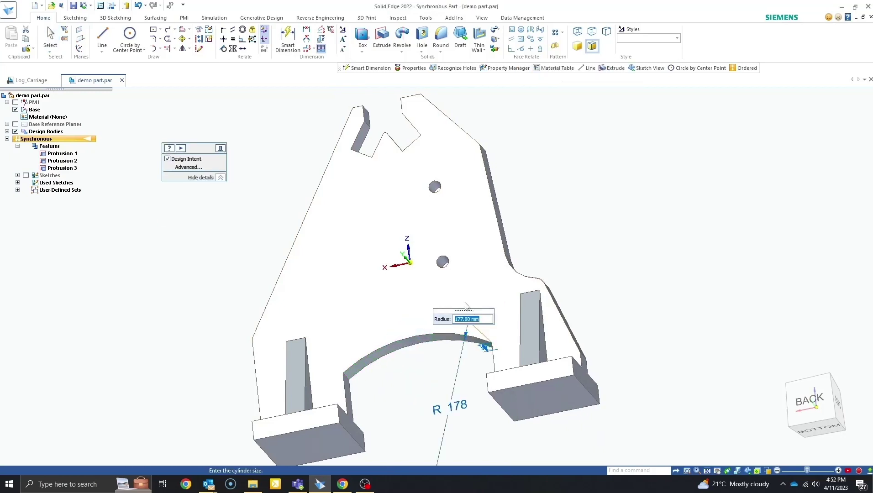
key(Return)
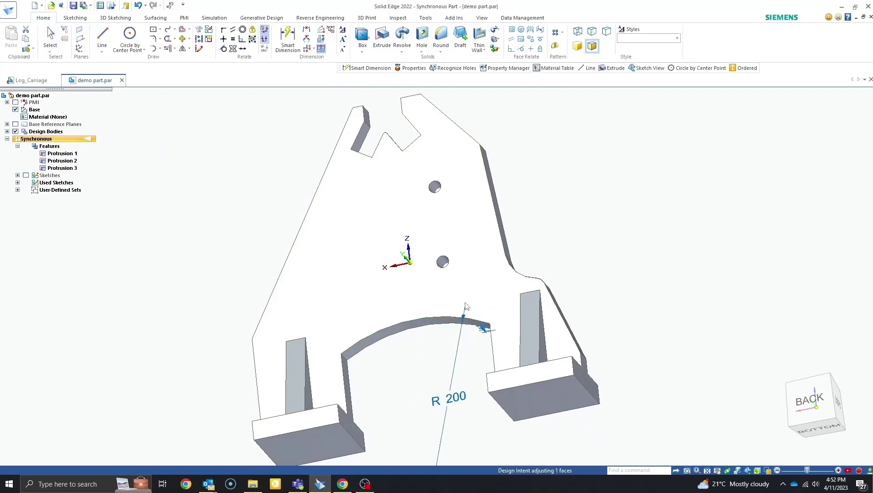
key(Escape)
Step: Move the plate's long 30° sloped face outward until its lower corner is about 182 mm high
middle_drag(301, 174, 331, 238)
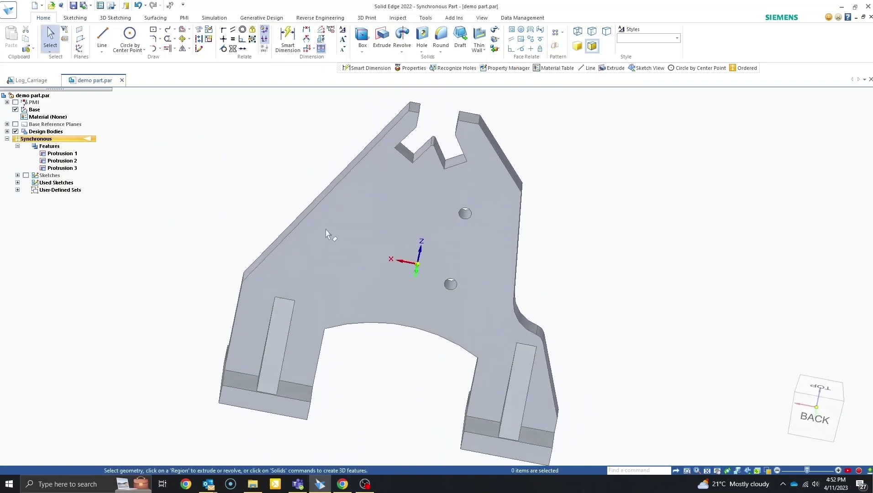
click(307, 211)
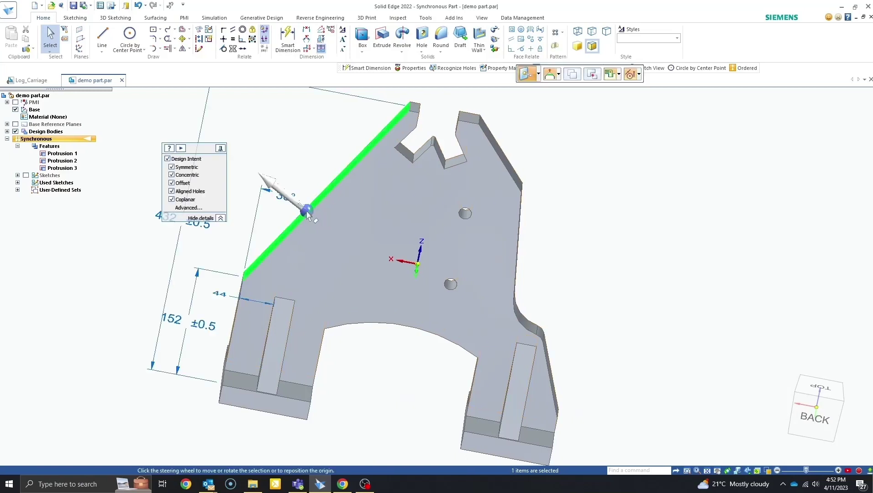
click(292, 200)
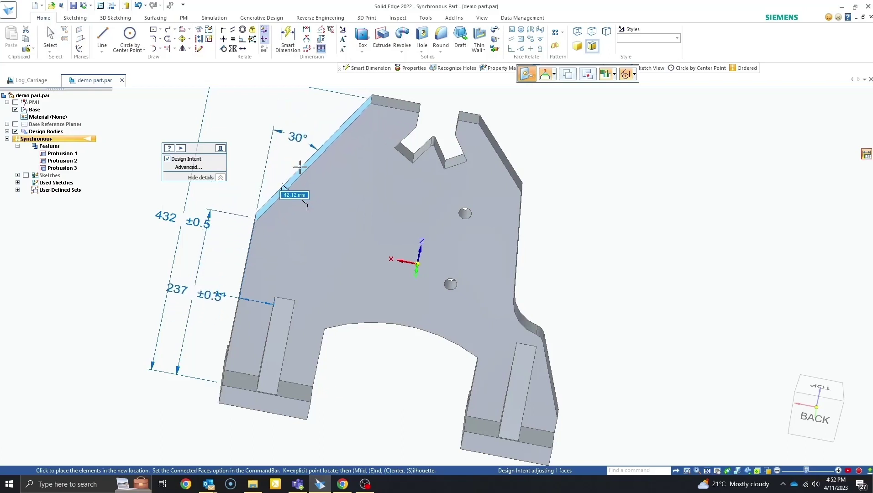
click(301, 170)
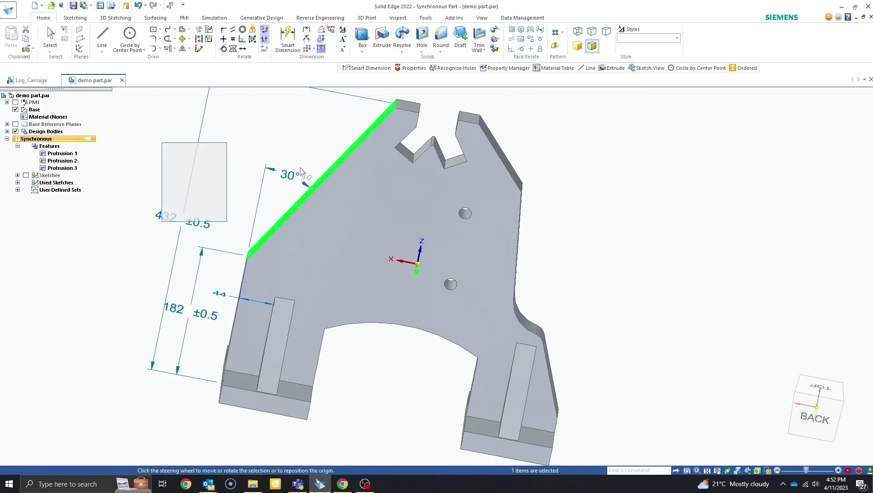
key(Escape)
Step: Dimension the long lower front edge of the foot's base block and set its length to 125 mm
middle_drag(589, 224, 566, 226)
click(289, 40)
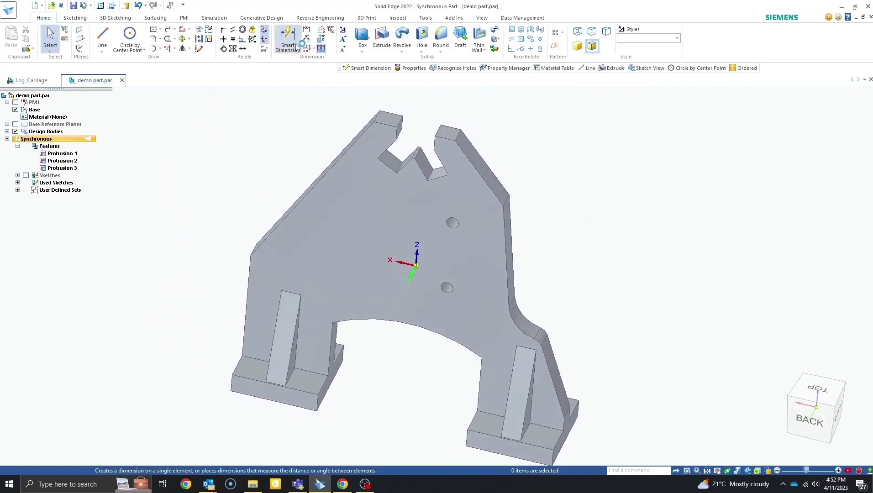
click(289, 402)
click(284, 428)
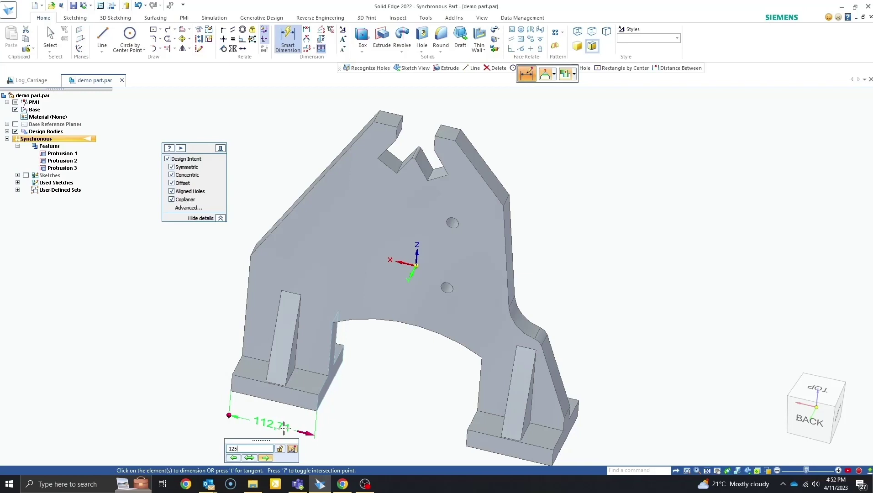
text(125)
key(Return)
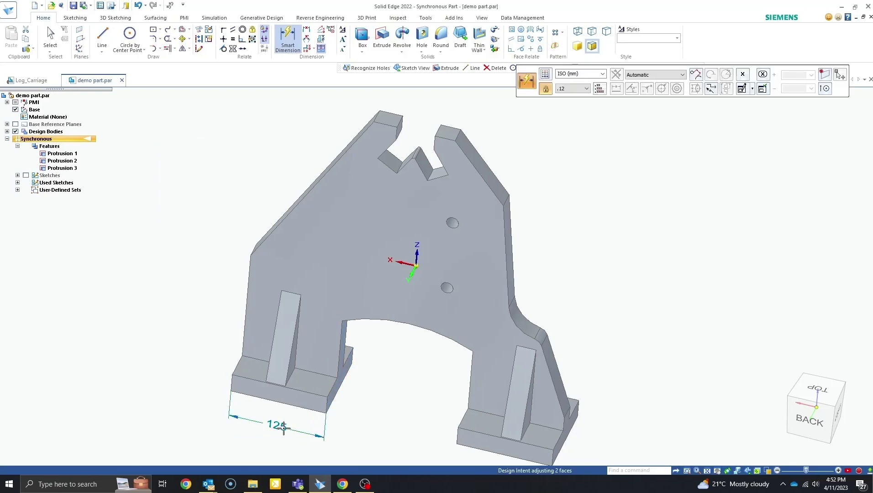
key(Escape)
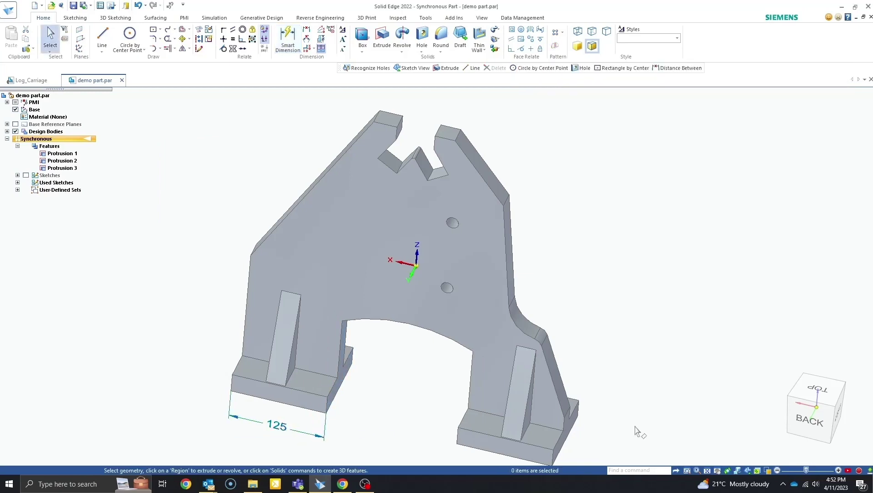
Step: Recognize the plate's two plain holes as a hole feature and convert them to the saved M16 C'Bore counterbore type
click(811, 418)
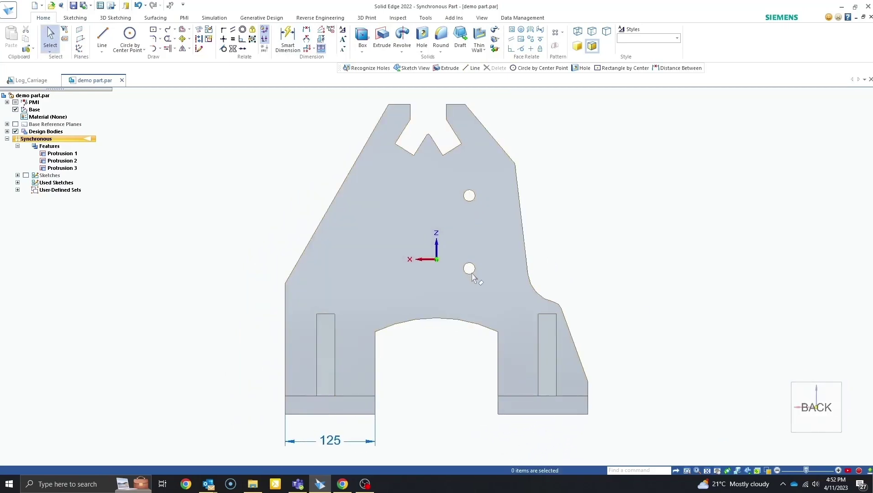
click(422, 48)
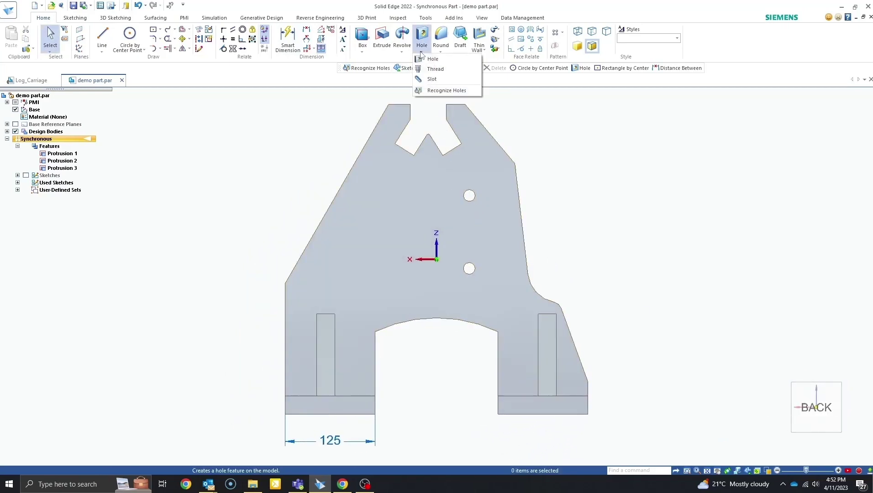
click(437, 91)
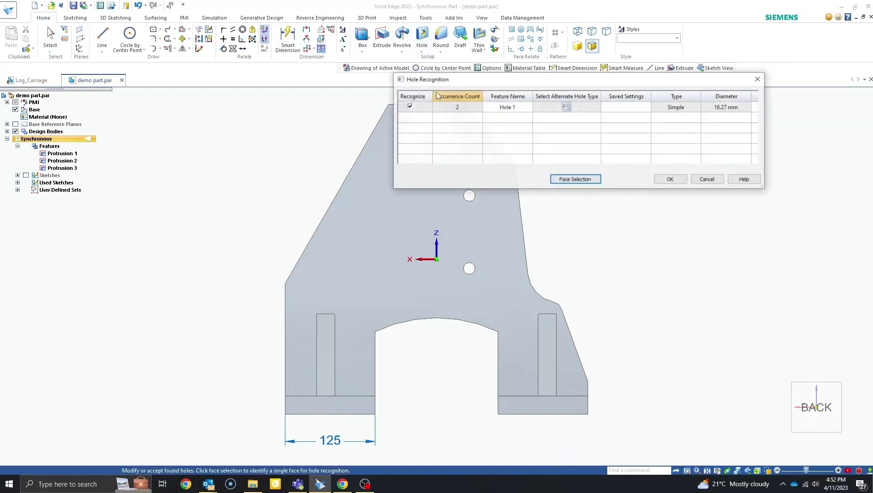
click(565, 110)
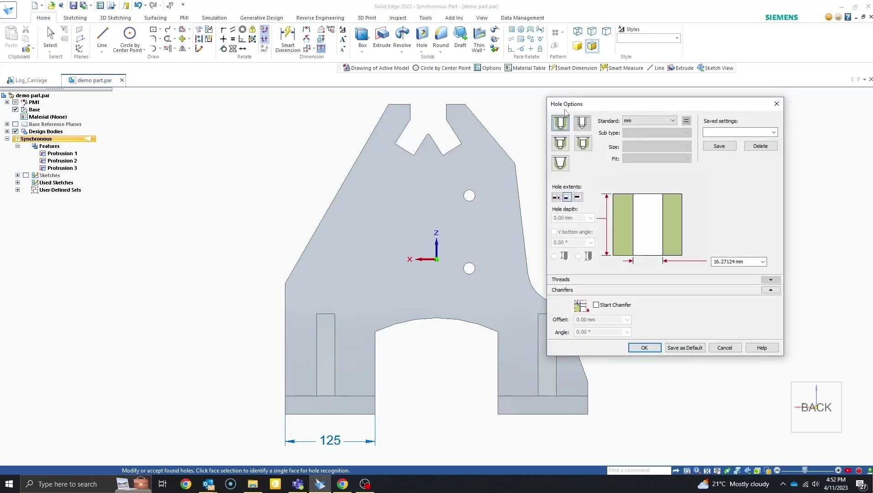
click(773, 132)
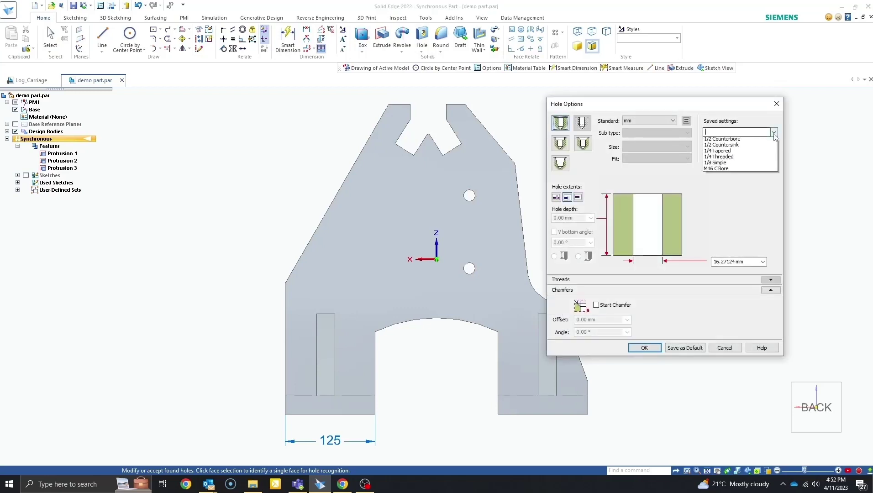
click(740, 170)
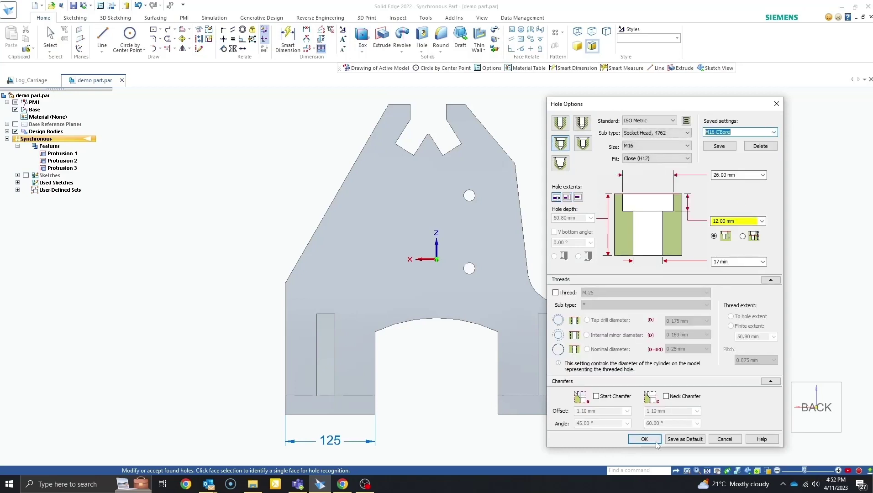
click(653, 433)
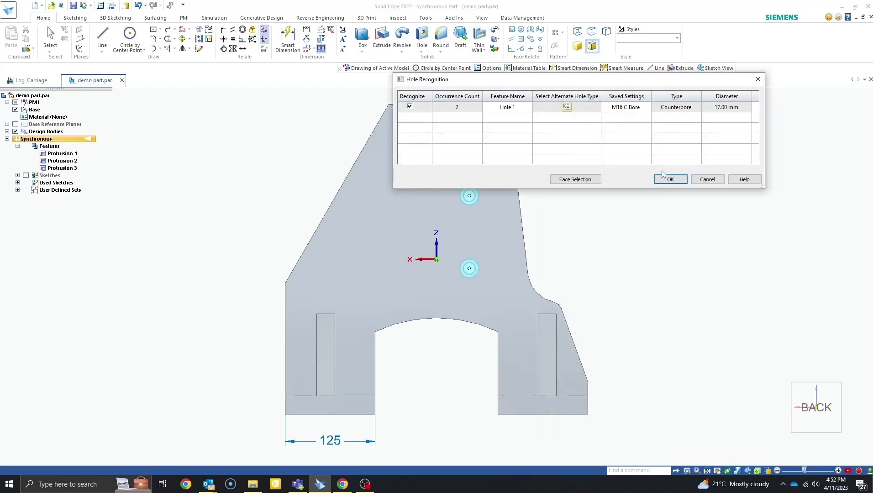
click(670, 180)
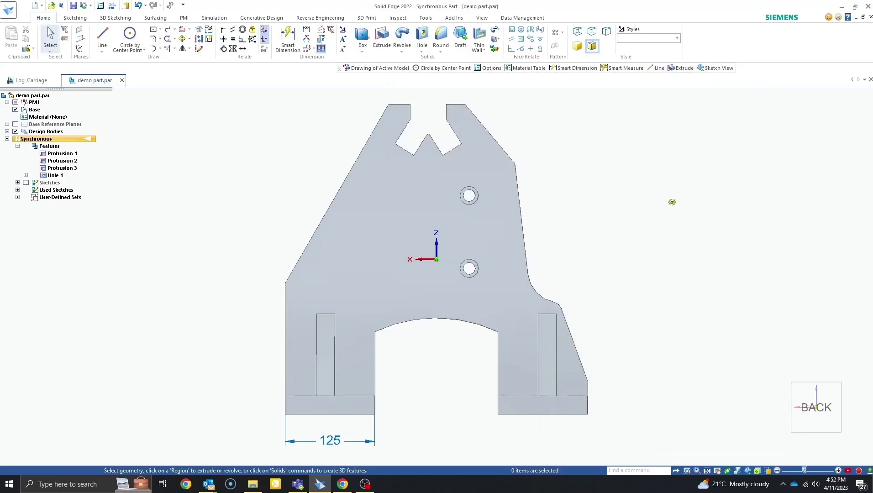
Step: Apply the material Tool Steel:1.2842, 90MnCrV8 to the part from the material table
middle_drag(669, 201, 650, 221)
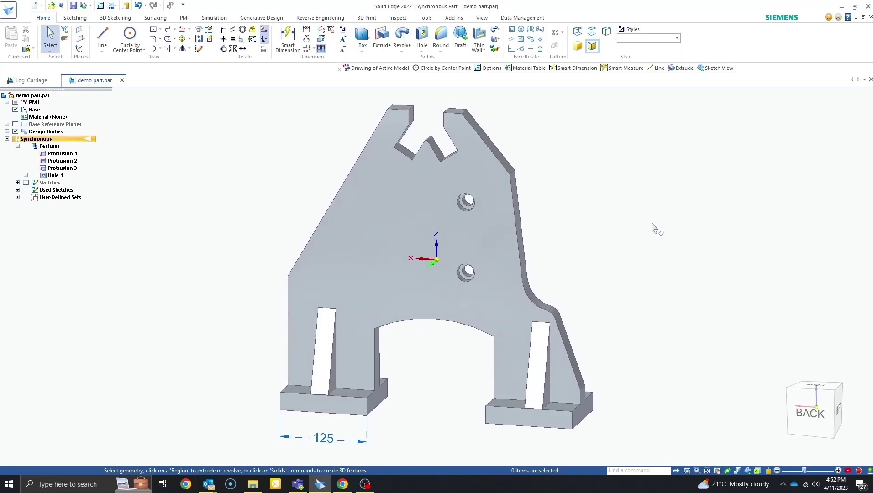
right_click(61, 118)
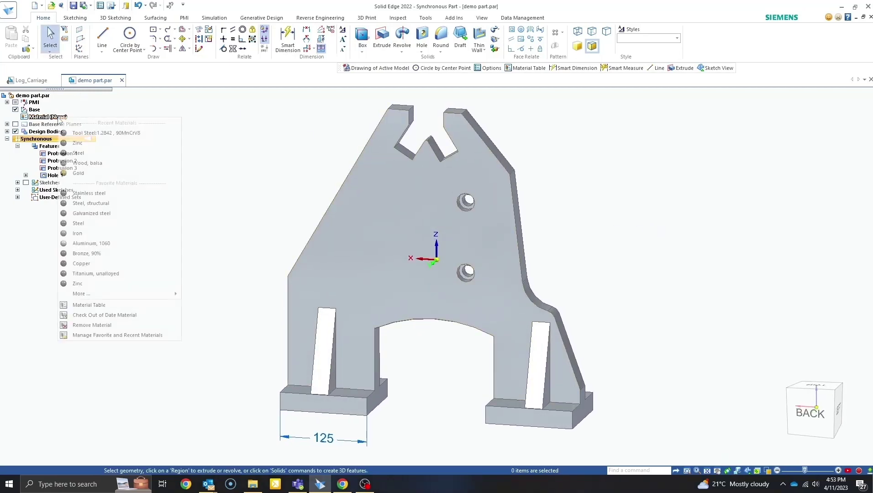
click(103, 305)
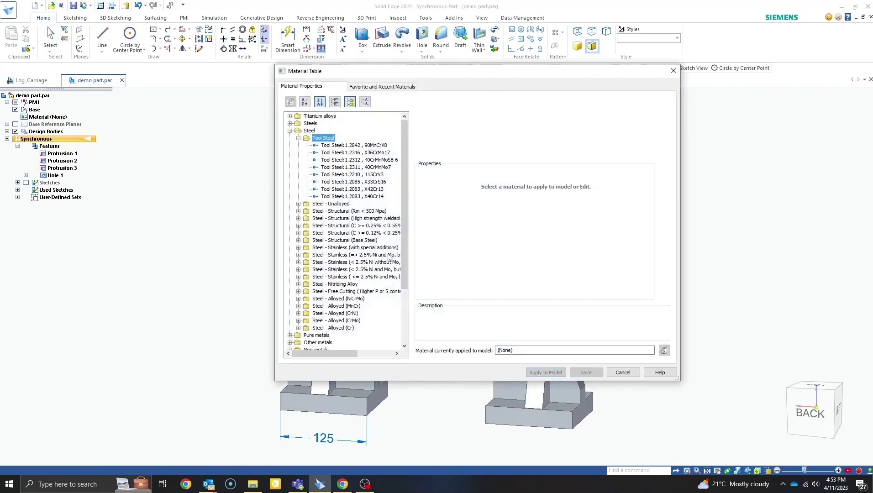
click(398, 255)
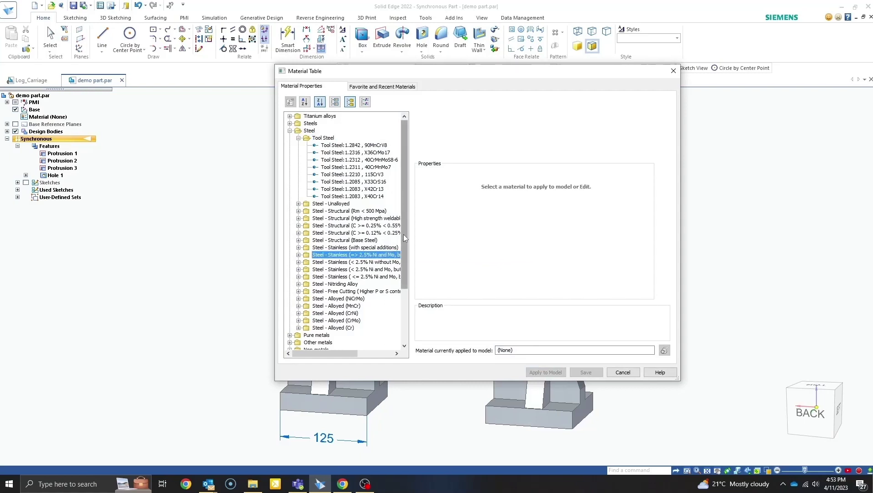
drag(403, 257, 400, 228)
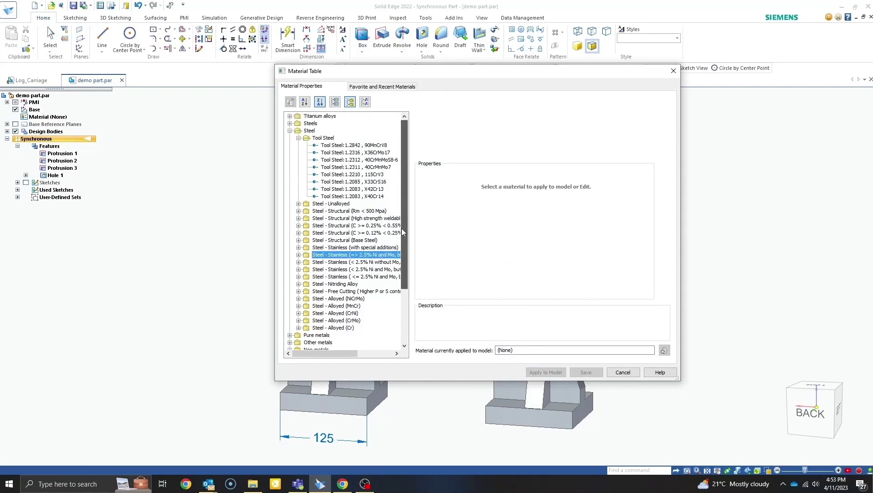
click(355, 146)
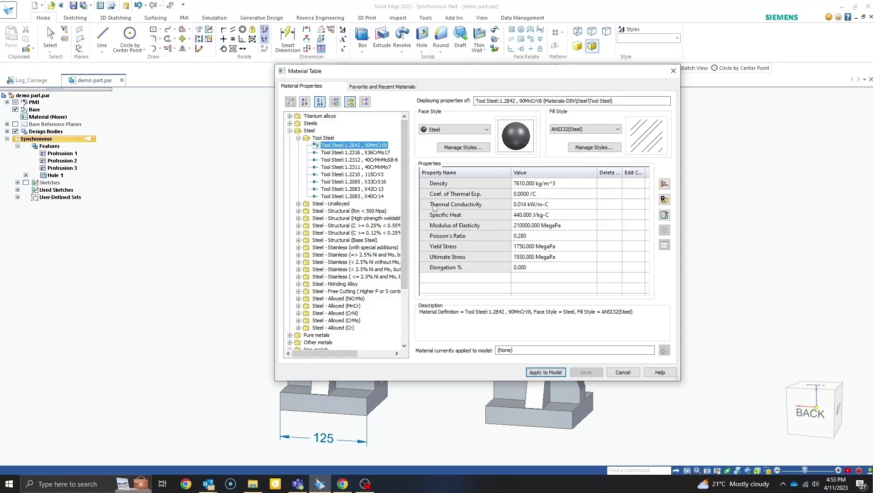
click(546, 372)
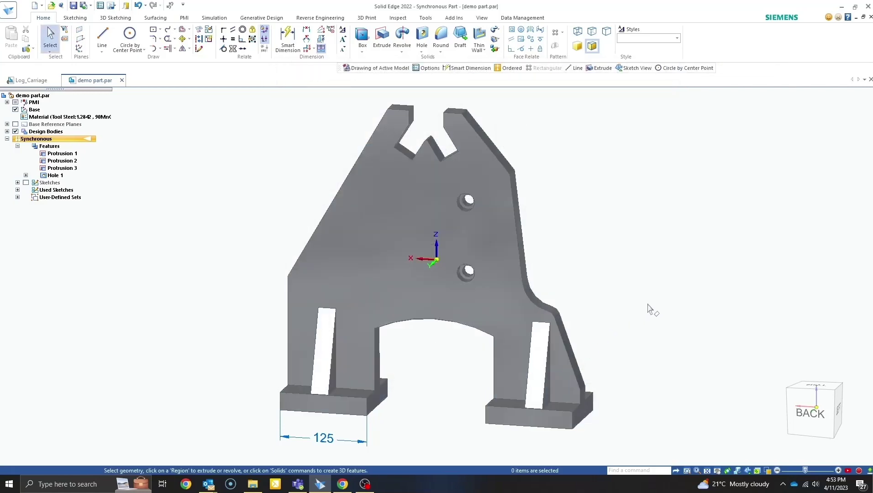
Step: Create a new drawing of the active model and place its views on the sheet
middle_drag(651, 306, 636, 301)
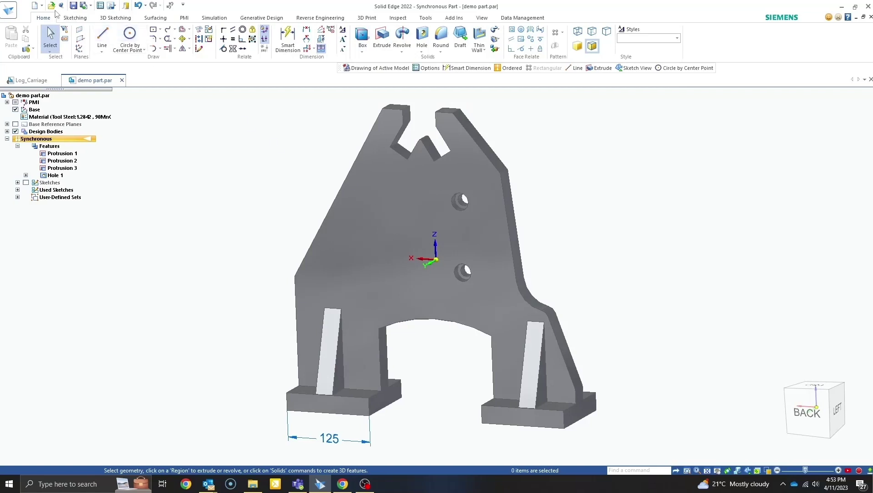
click(43, 7)
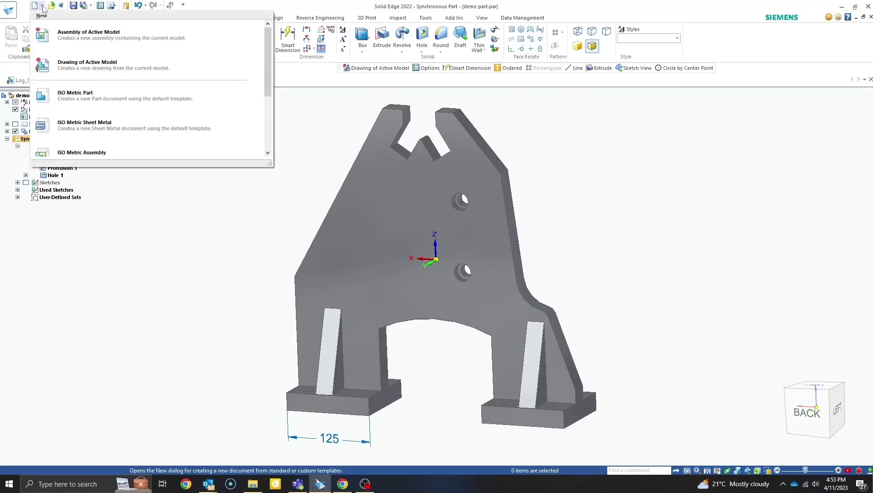
click(82, 64)
click(422, 266)
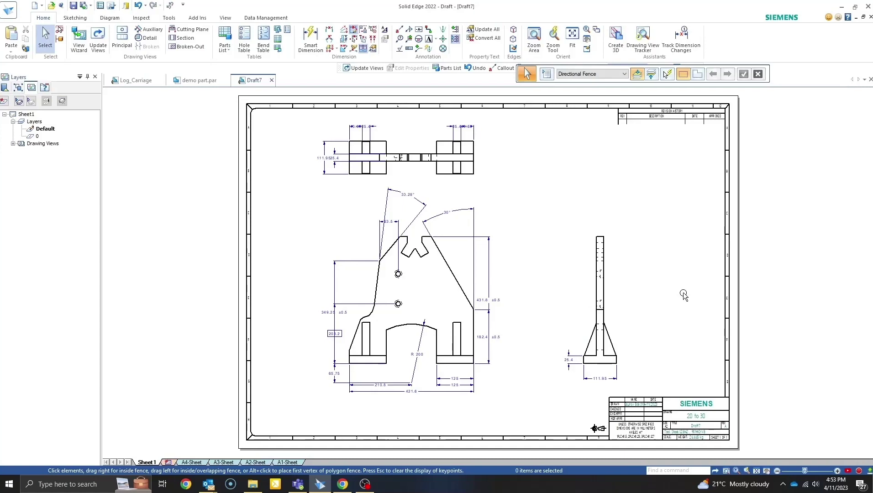
Step: Shift the front view of the plate slightly up and to the left on the drawing sheet
click(455, 278)
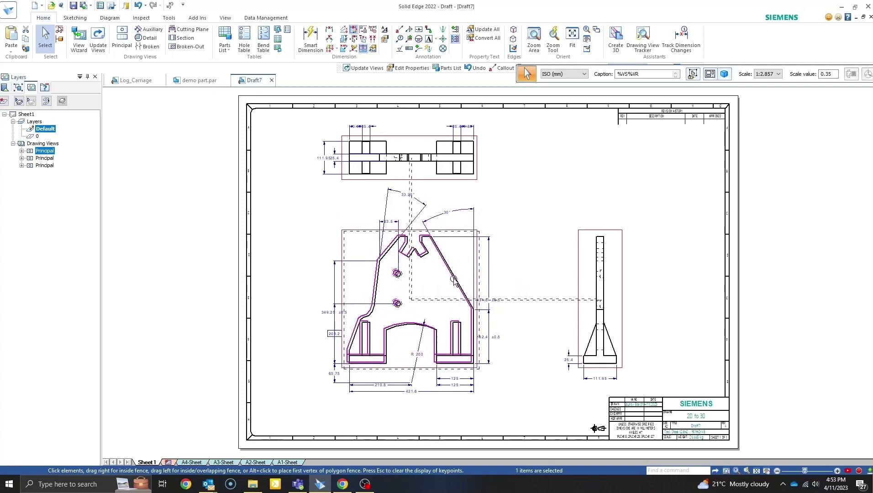
drag(456, 279, 453, 277)
click(534, 344)
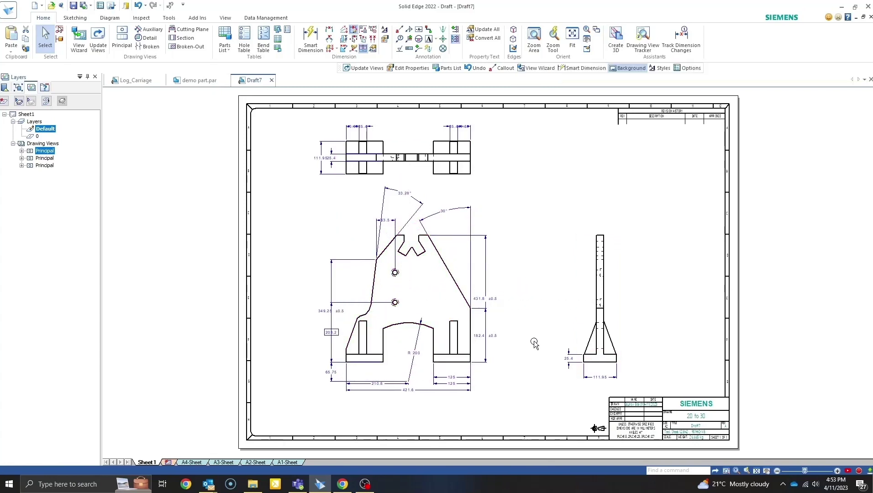